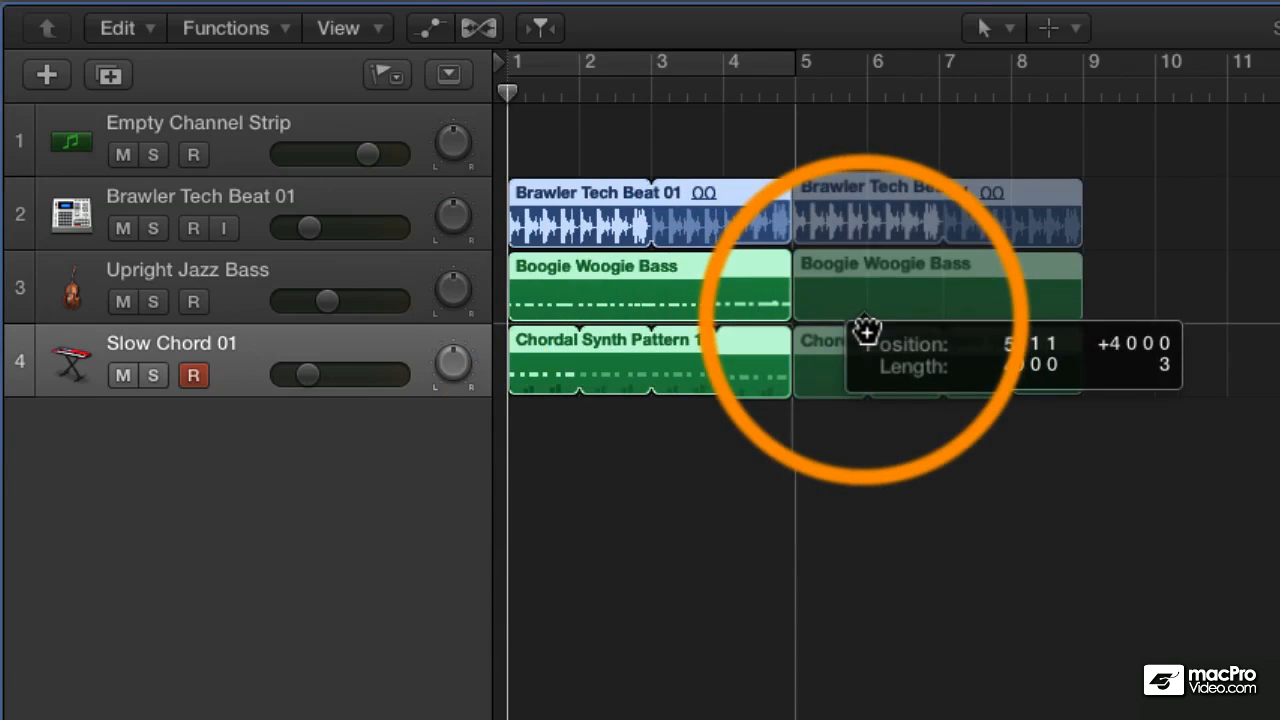
- Turn on cycle mode and extend the cycle range to cover bars 1 to 9
{"action": "left_click", "coordinate": [558, 72]}
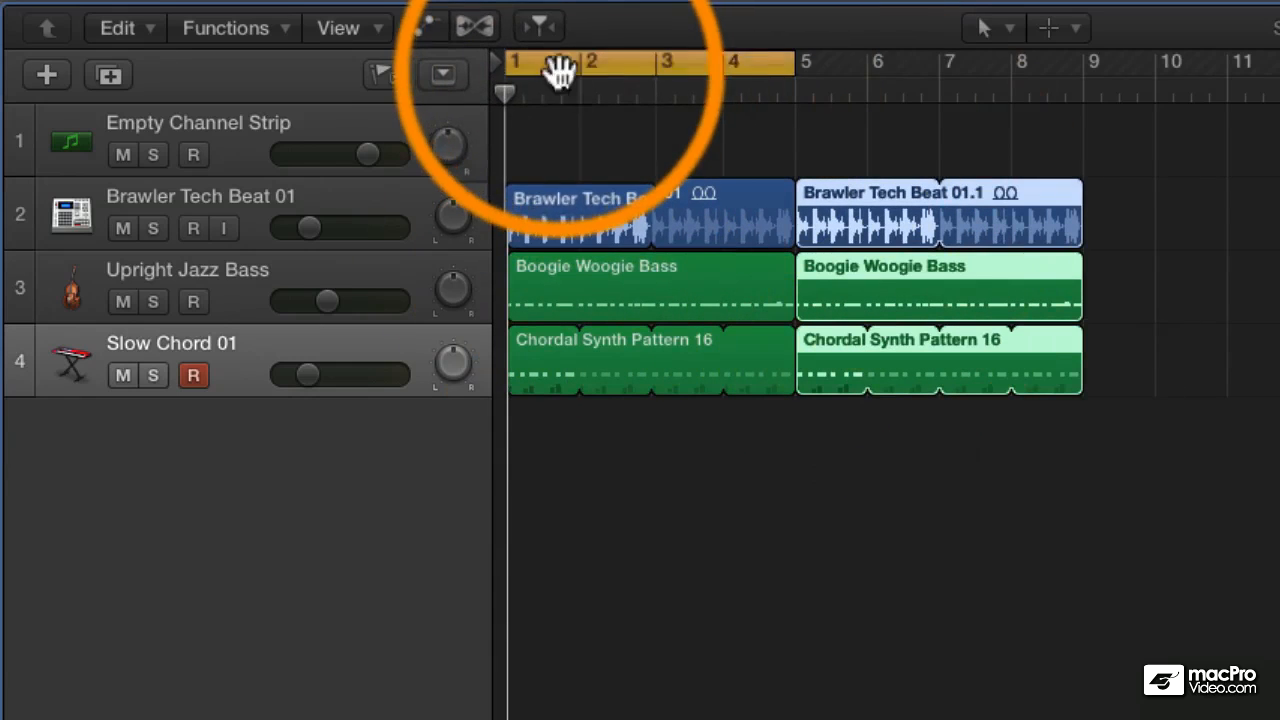
{"action": "left_click_drag", "start_coordinate": [791, 63], "coordinate": [1088, 127]}
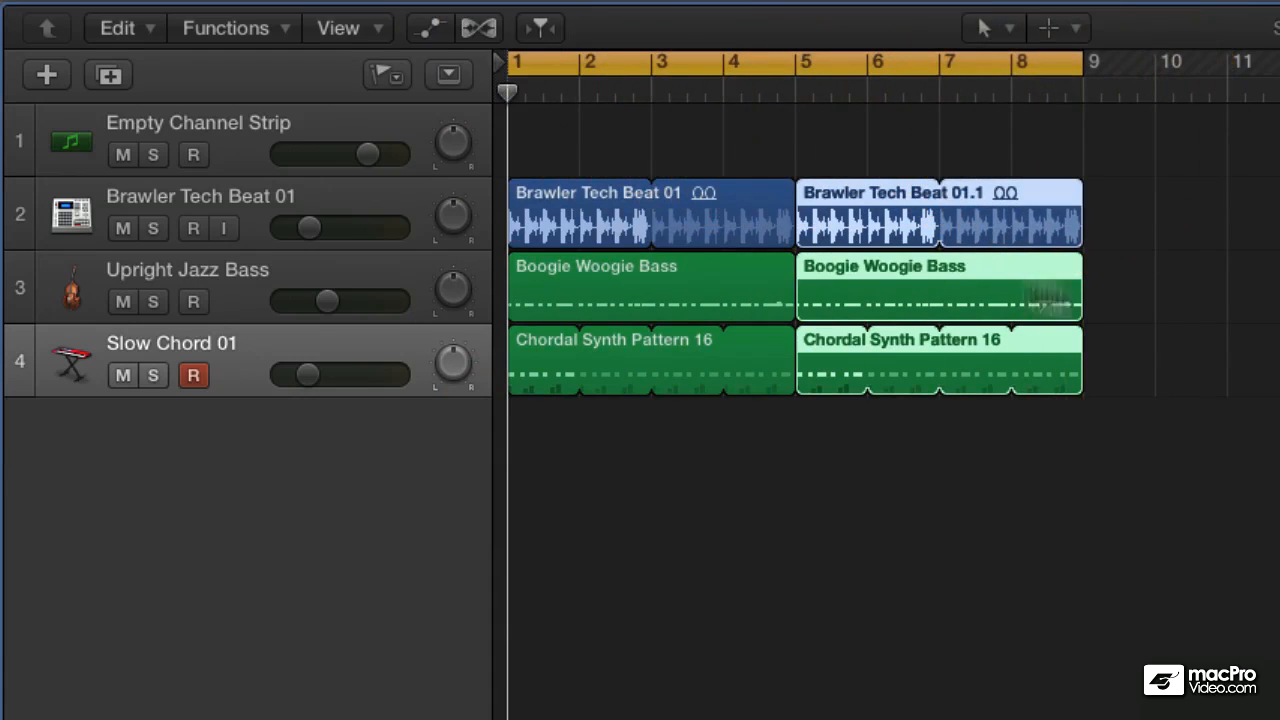
- Transpose the copied Boogie Woogie Bass and Chordal Synth Pattern 16 regions at bar 5 by +3 and audition the change
{"action": "left_click", "coordinate": [1232, 300]}
{"action": "left_click", "coordinate": [958, 280]}
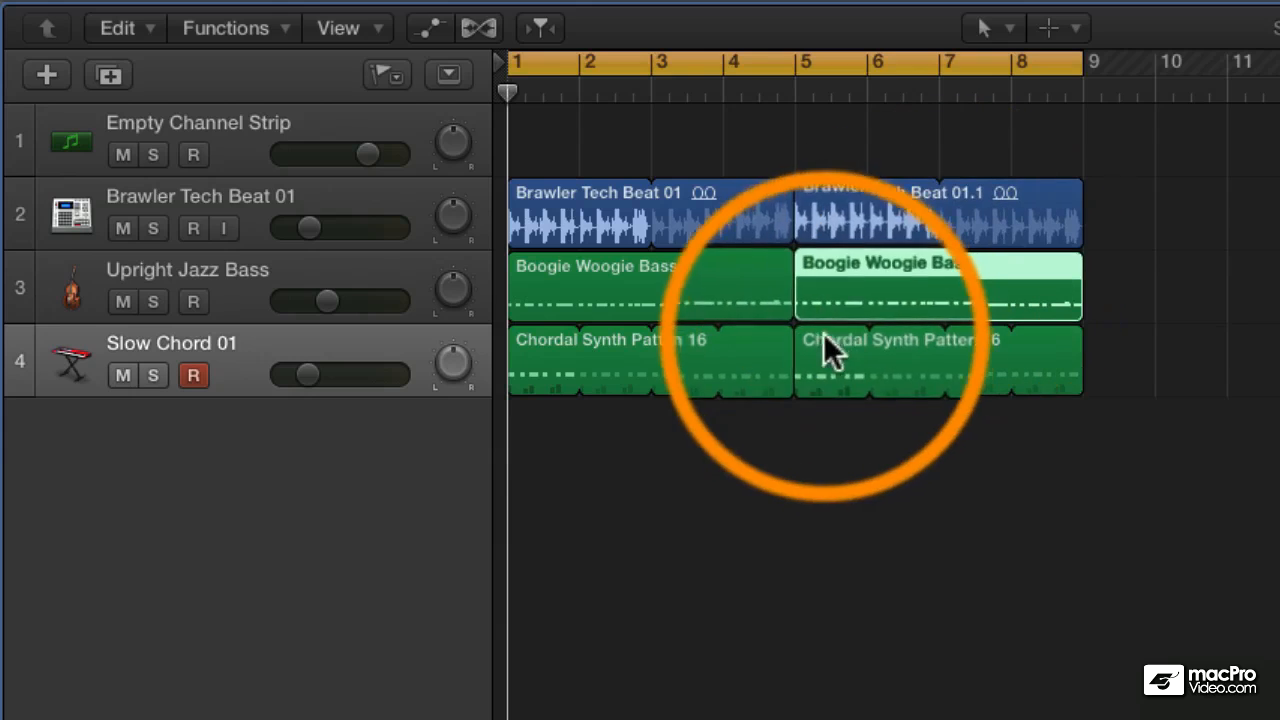
{"action": "left_click", "coordinate": [828, 358], "text": "shift"}
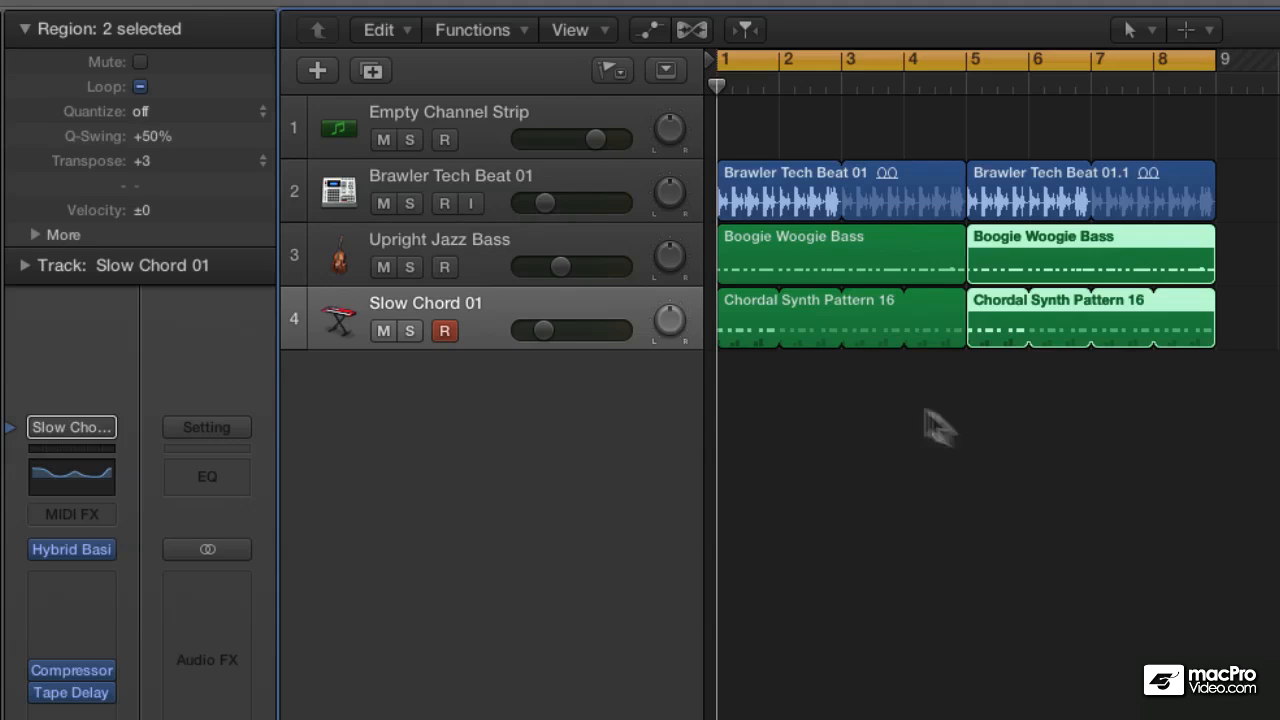
{"action": "key", "text": "space"}
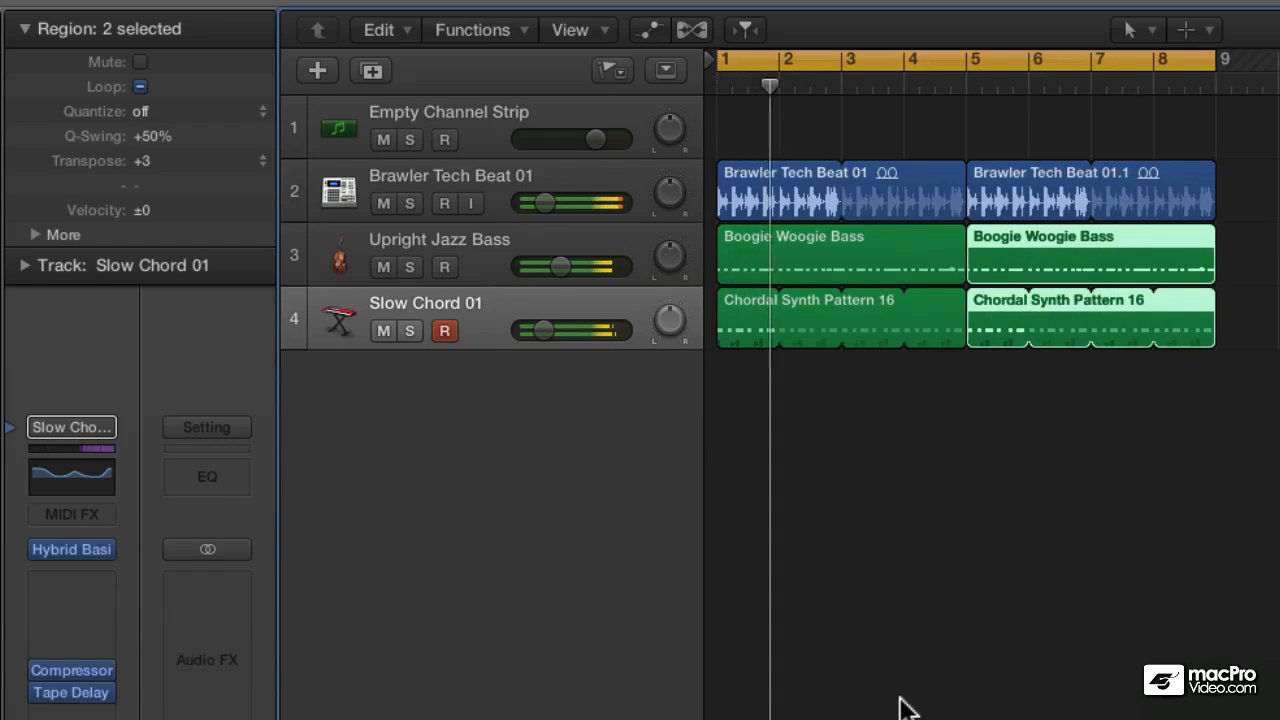
{"action": "key", "text": "space"}
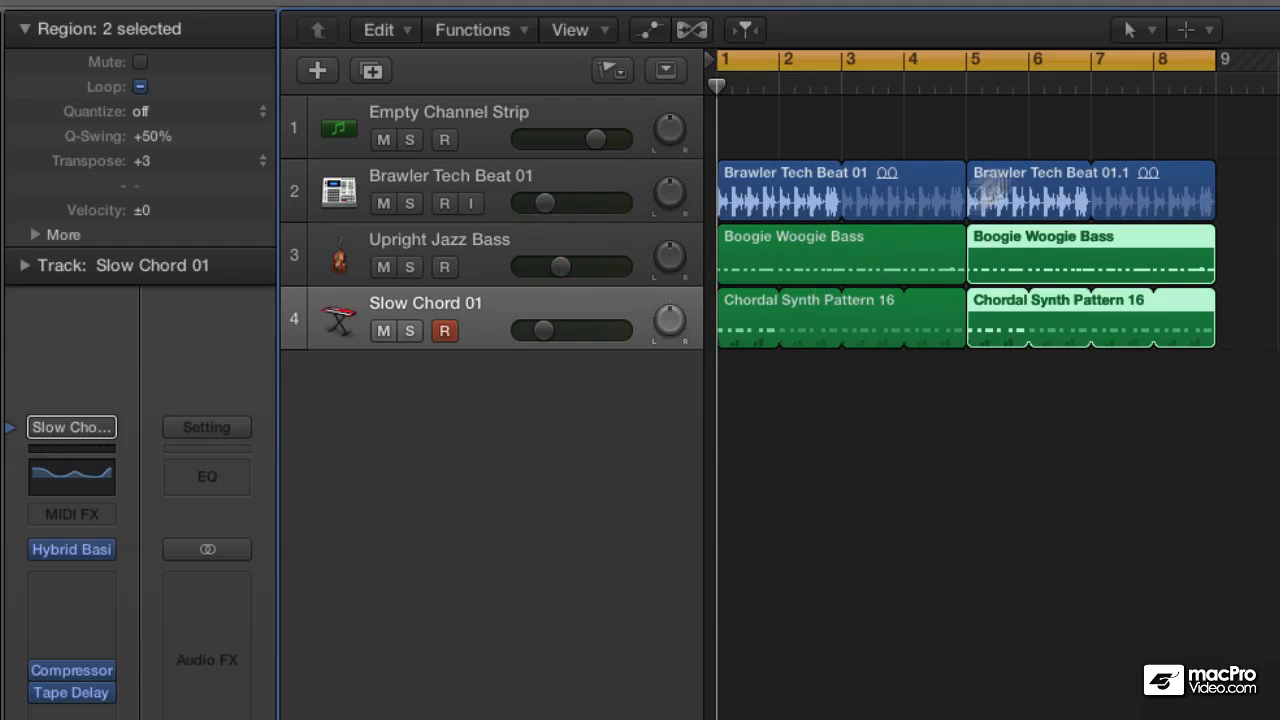
- Copy all regions in bars 1 to 9 so the copies start at bar 9, and extend the cycle range to bar 17
{"action": "left_click_drag", "start_coordinate": [743, 104], "coordinate": [1276, 450]}
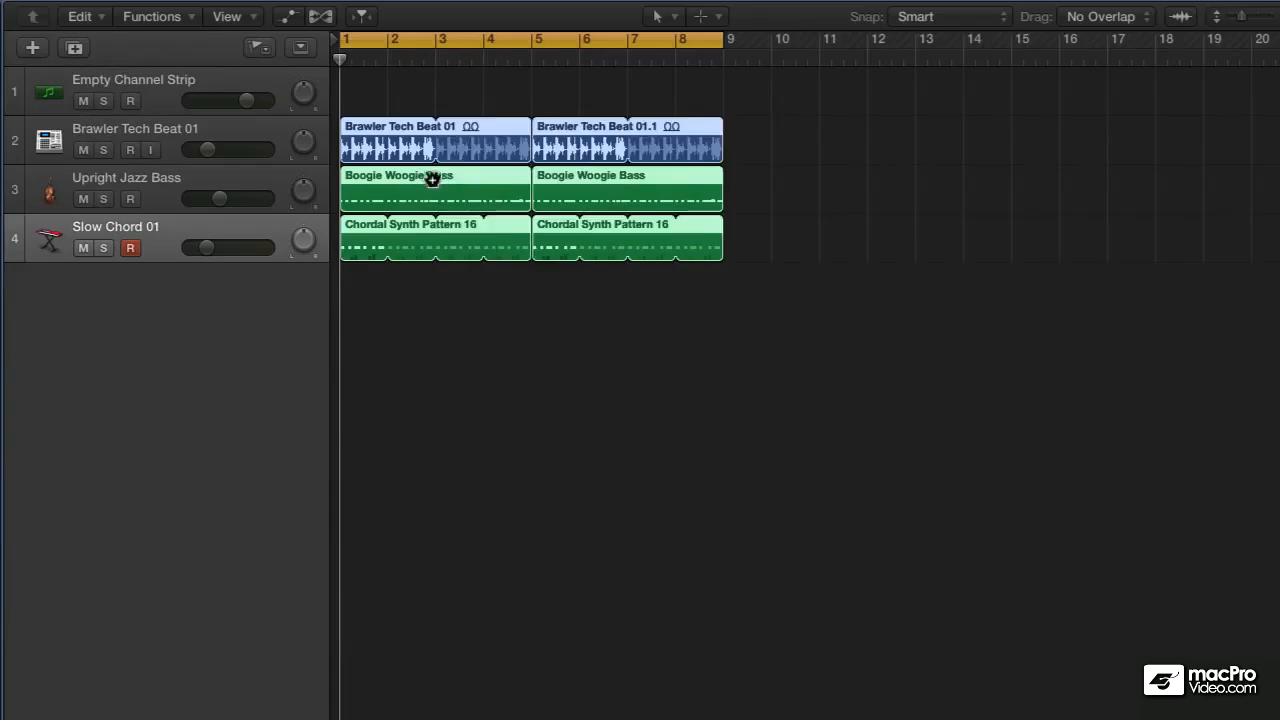
{"action": "left_click_drag", "start_coordinate": [432, 178], "coordinate": [816, 190]}
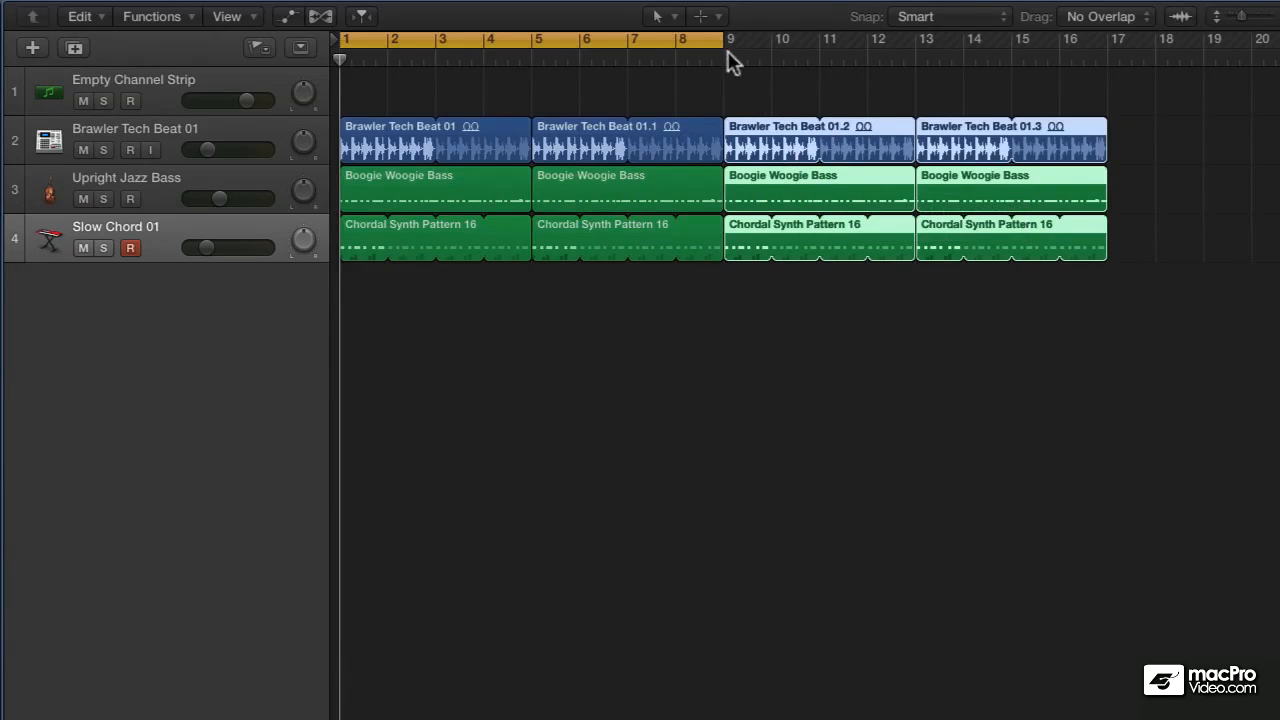
{"action": "left_click_drag", "start_coordinate": [716, 45], "coordinate": [1108, 105]}
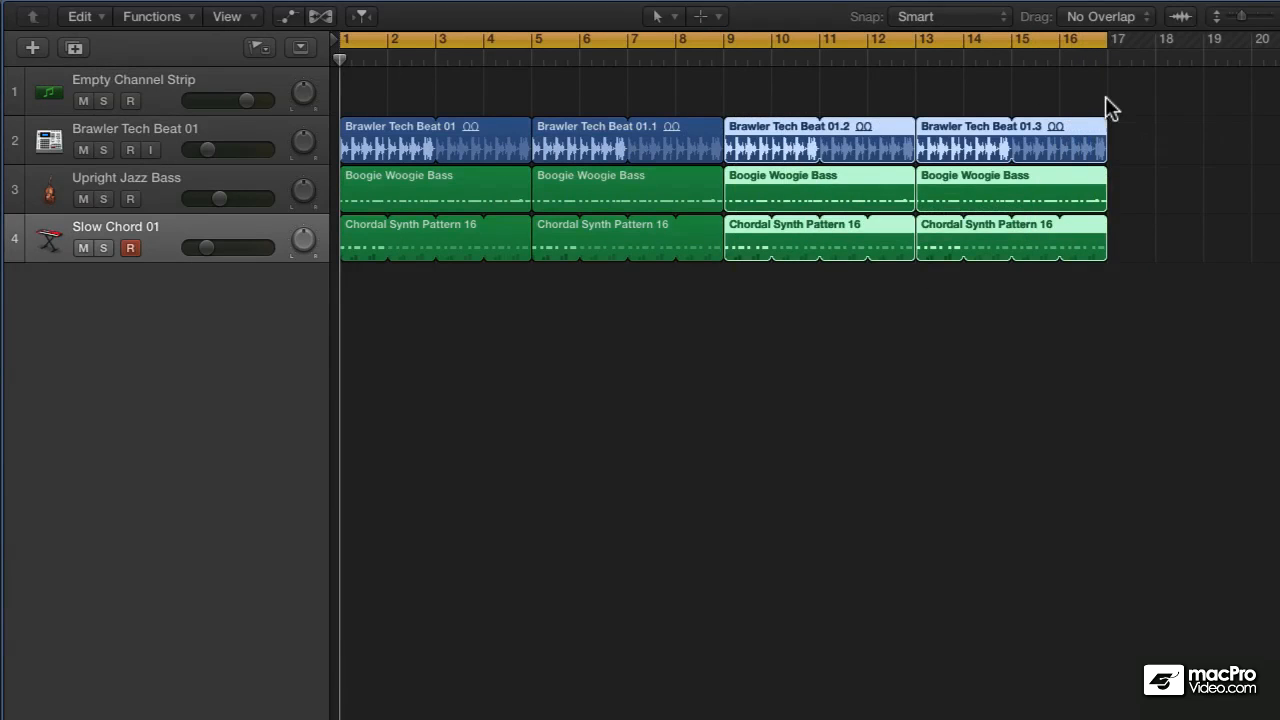
- Play the arrangement and shorten the Boogie Woogie Bass region at bar 5 so it ends at bar 8
{"action": "key", "text": "space"}
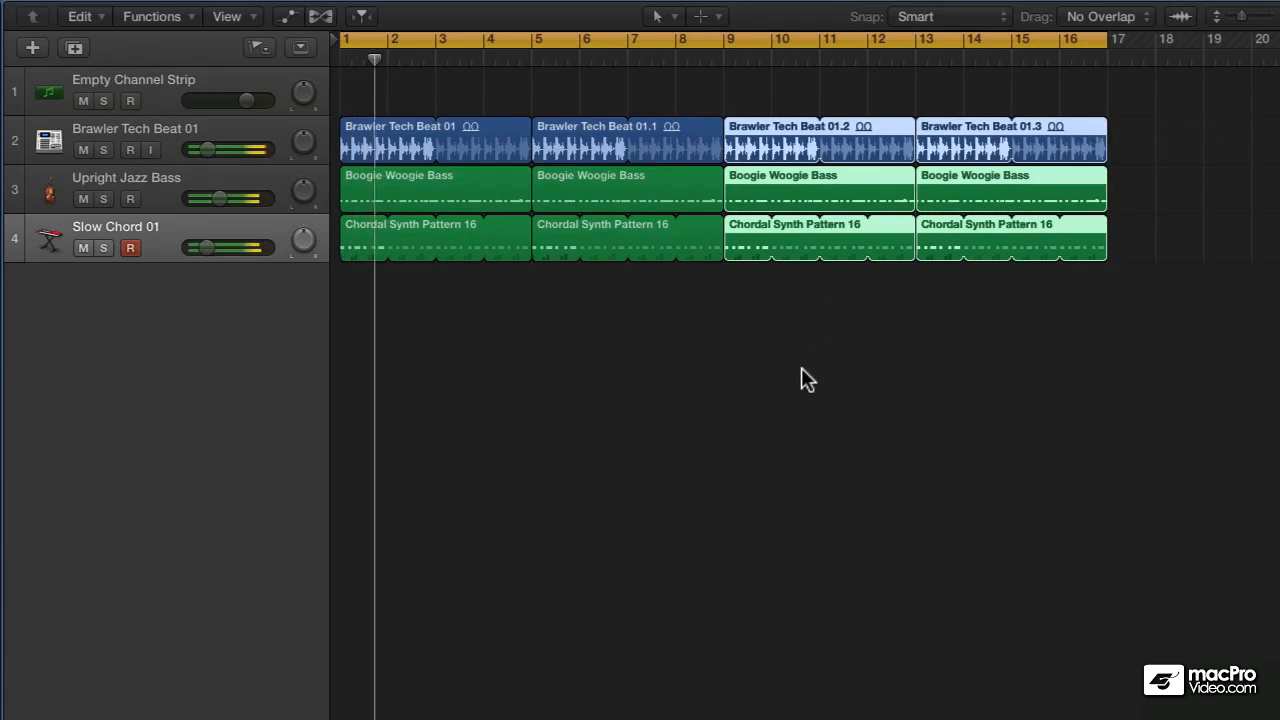
{"action": "left_click", "coordinate": [801, 367]}
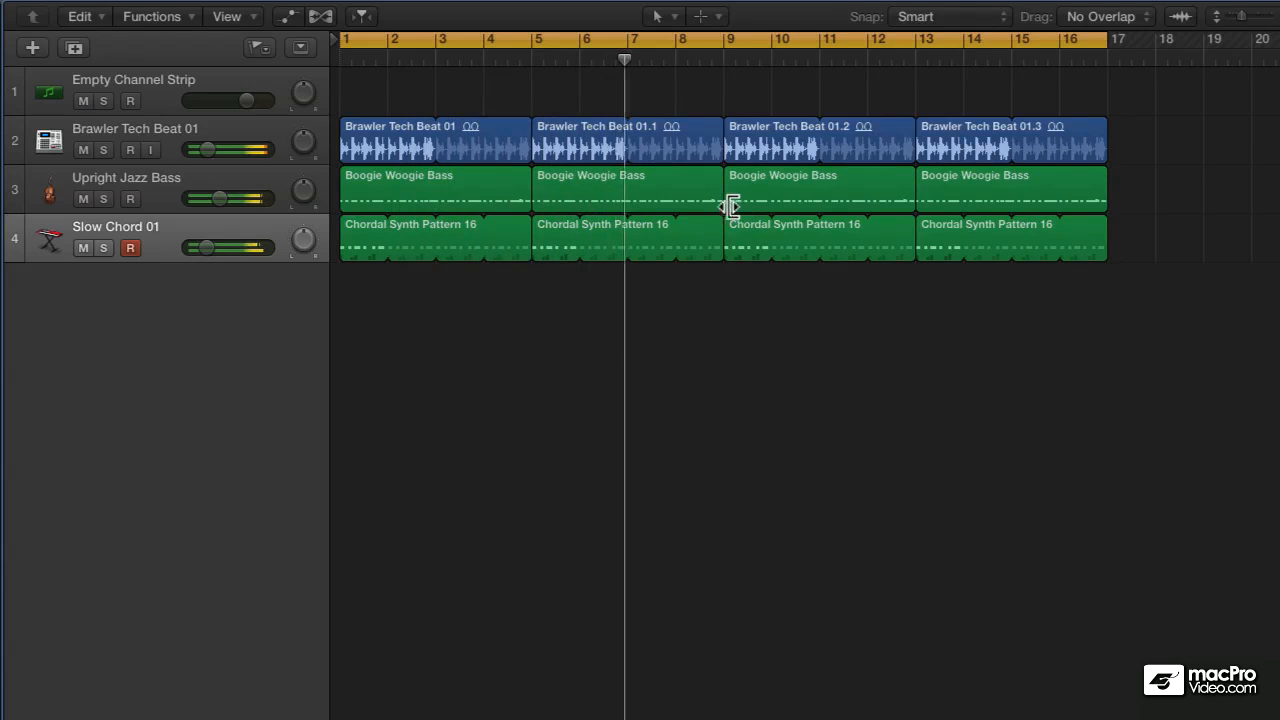
{"action": "left_click_drag", "start_coordinate": [716, 203], "coordinate": [670, 207]}
{"action": "key", "text": "space"}
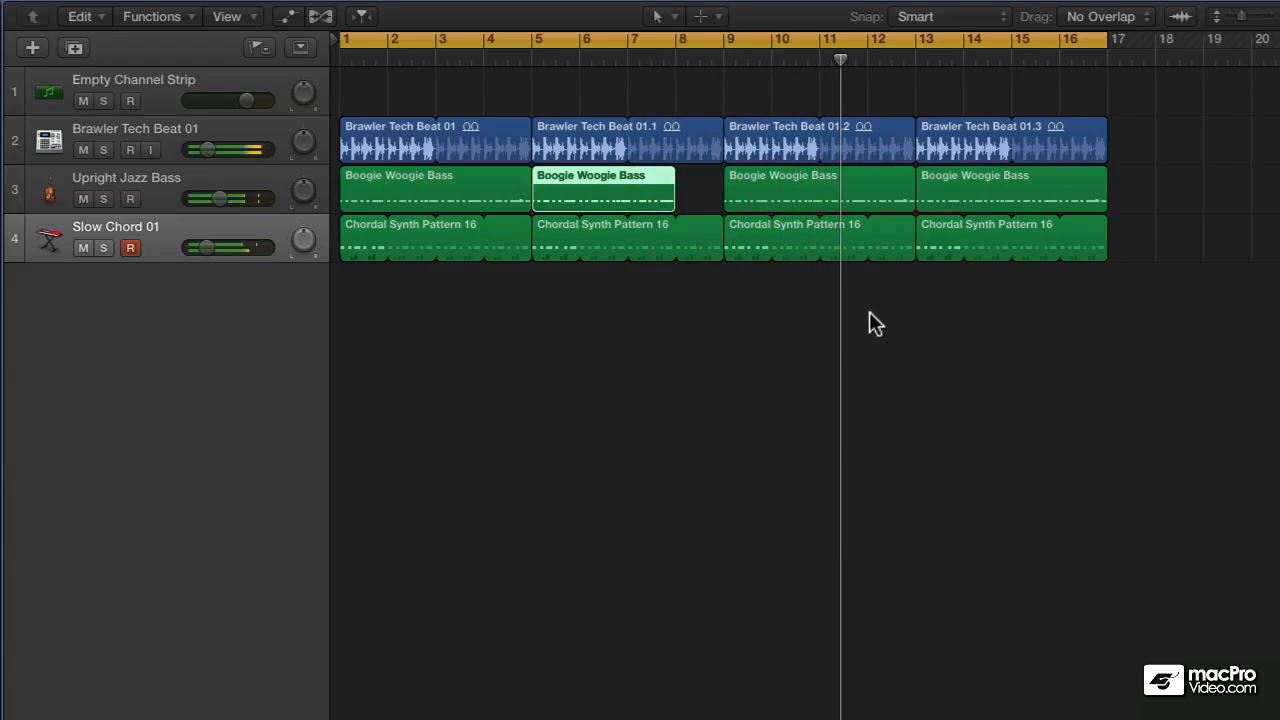
- Split the last Brawler Tech Beat region, which starts at bar 13, at bar 14 with the Scissors tool
{"action": "left_click", "coordinate": [929, 131]}
{"action": "key", "text": "z"}
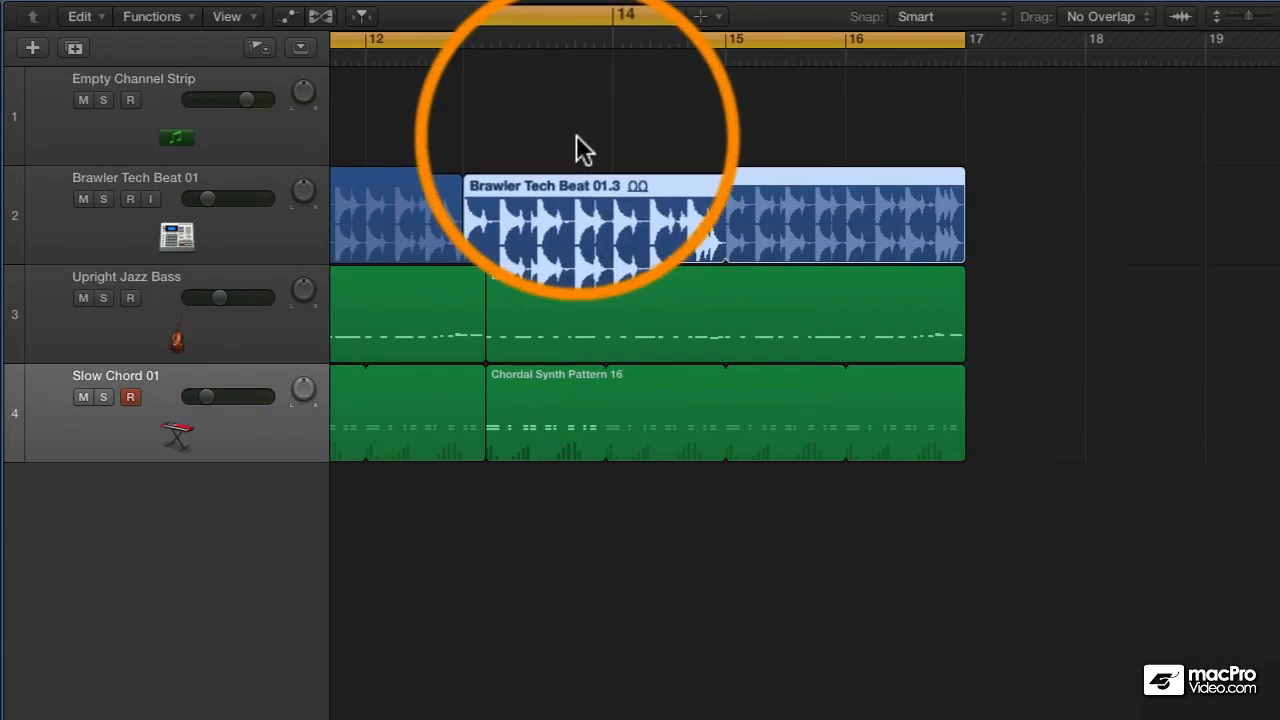
{"action": "key", "text": "t"}
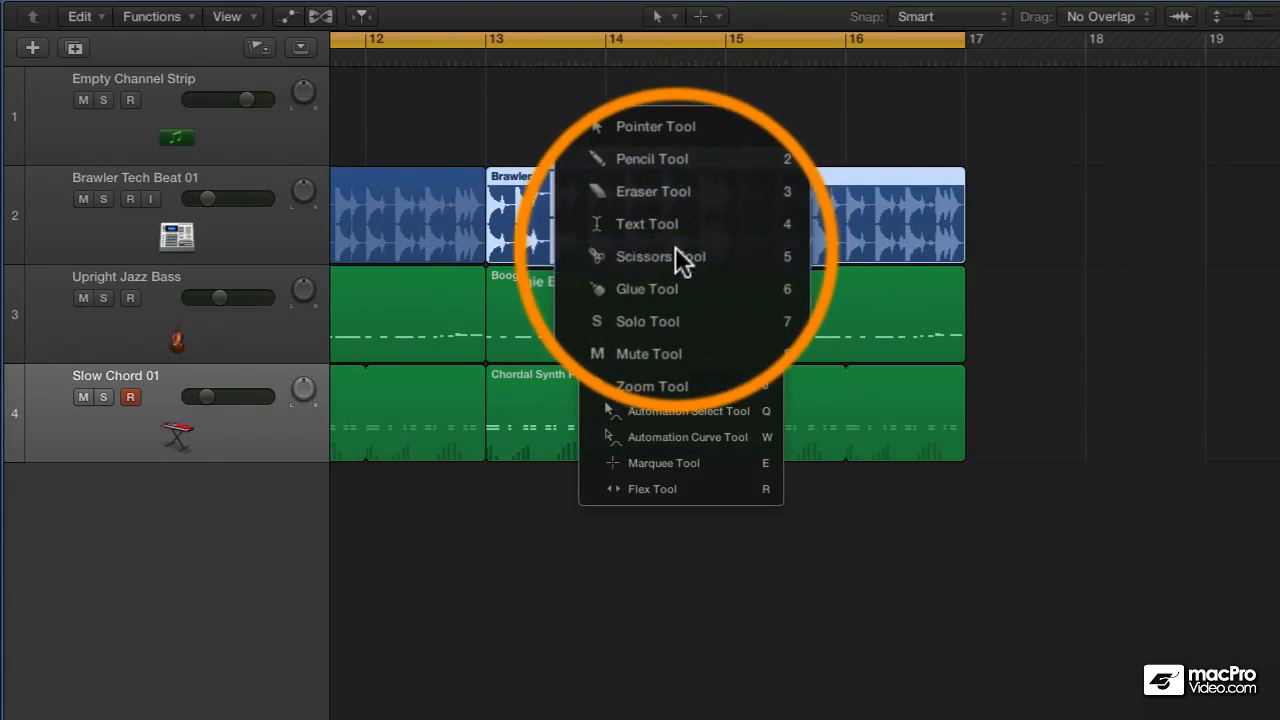
{"action": "left_click", "coordinate": [675, 256]}
{"action": "left_click_drag", "start_coordinate": [623, 206], "coordinate": [610, 212]}
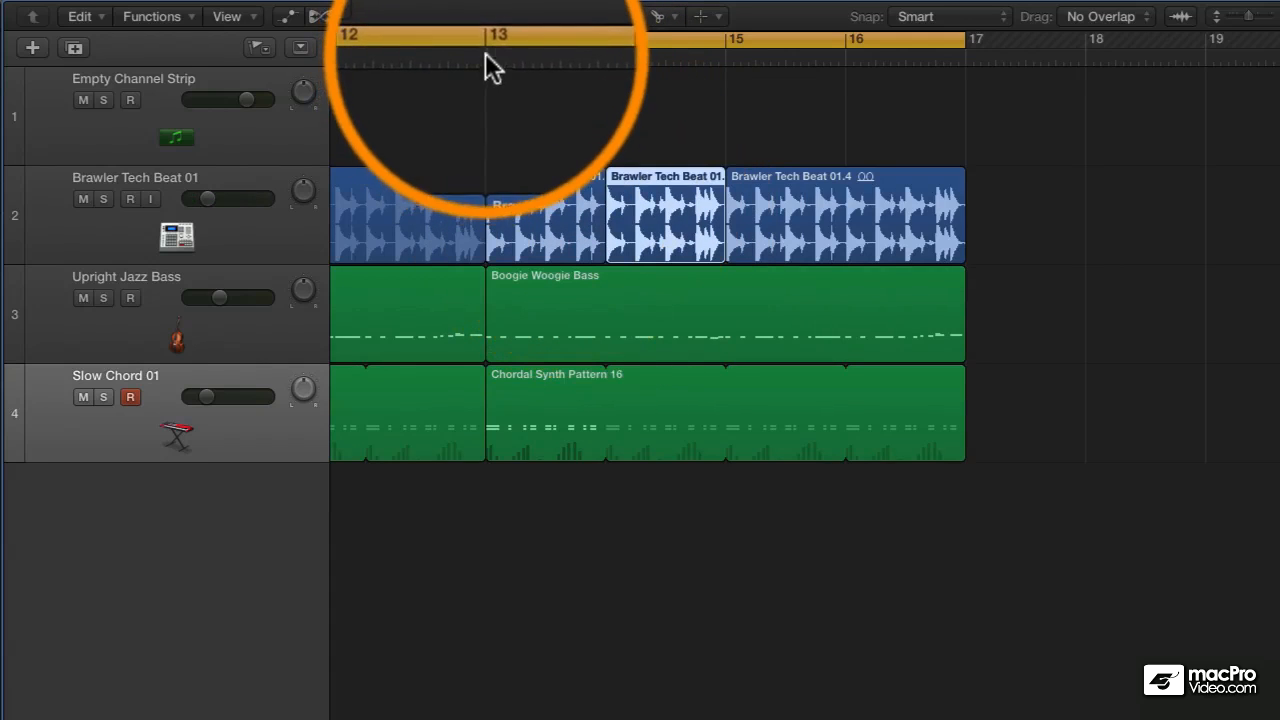
- Set the cycle range to bars 13 to 17 and play it back
{"action": "left_click_drag", "start_coordinate": [492, 48], "coordinate": [966, 95]}
{"action": "key", "text": "space"}
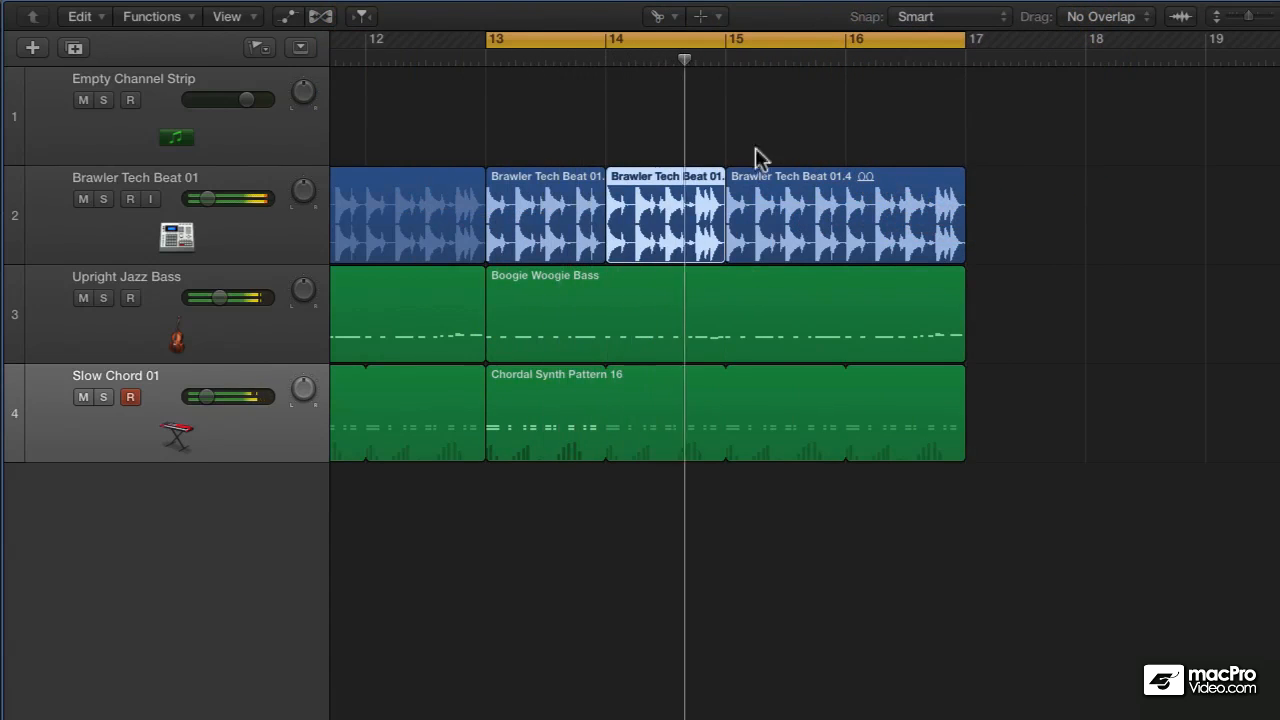
- With the Pointer tool, trim the bar 14 beat slice to its first beat and loop it up to bar 15
{"action": "key", "text": "t"}
{"action": "left_click", "coordinate": [815, 141]}
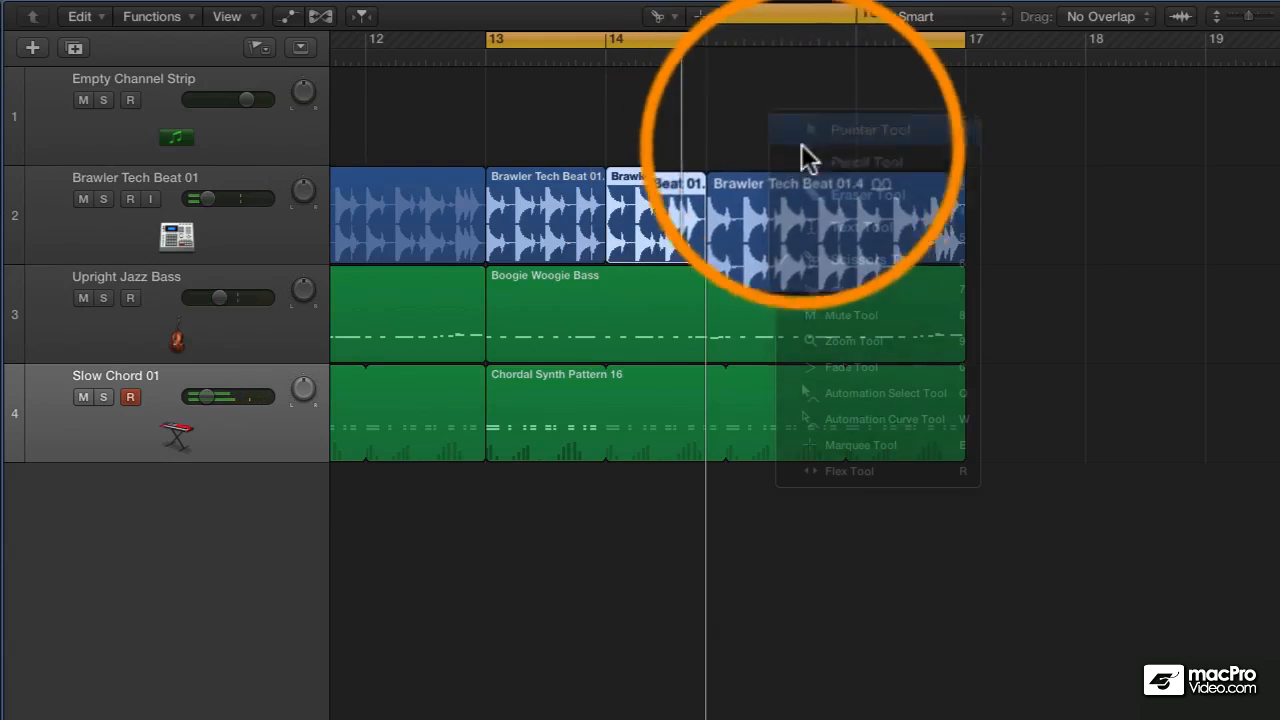
{"action": "left_click", "coordinate": [713, 258]}
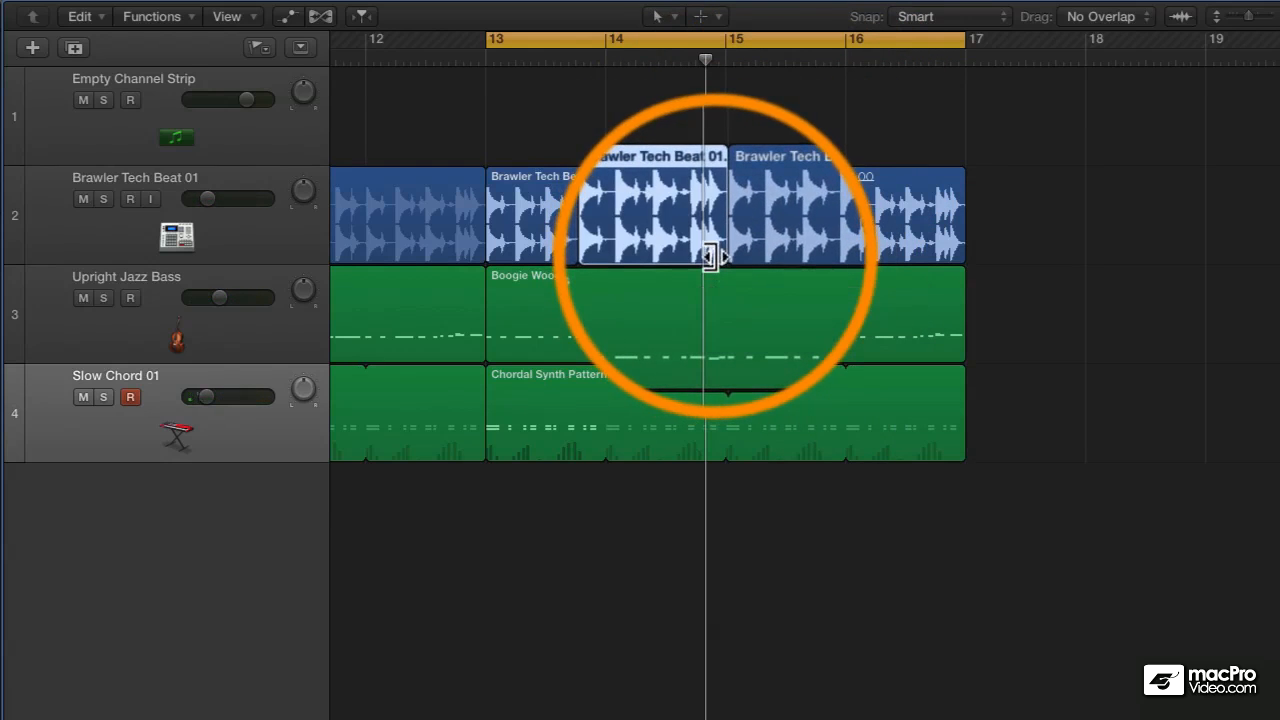
{"action": "left_click_drag", "start_coordinate": [708, 257], "coordinate": [625, 268]}
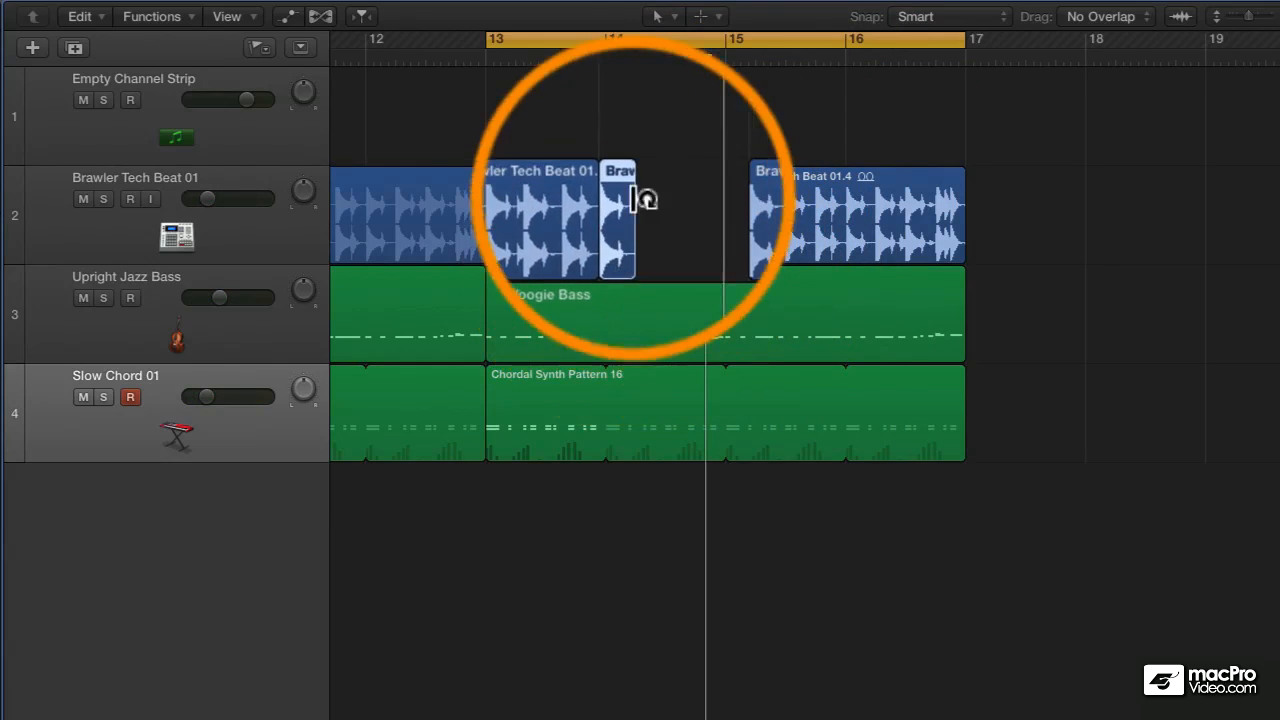
{"action": "left_click_drag", "start_coordinate": [644, 180], "coordinate": [725, 206]}
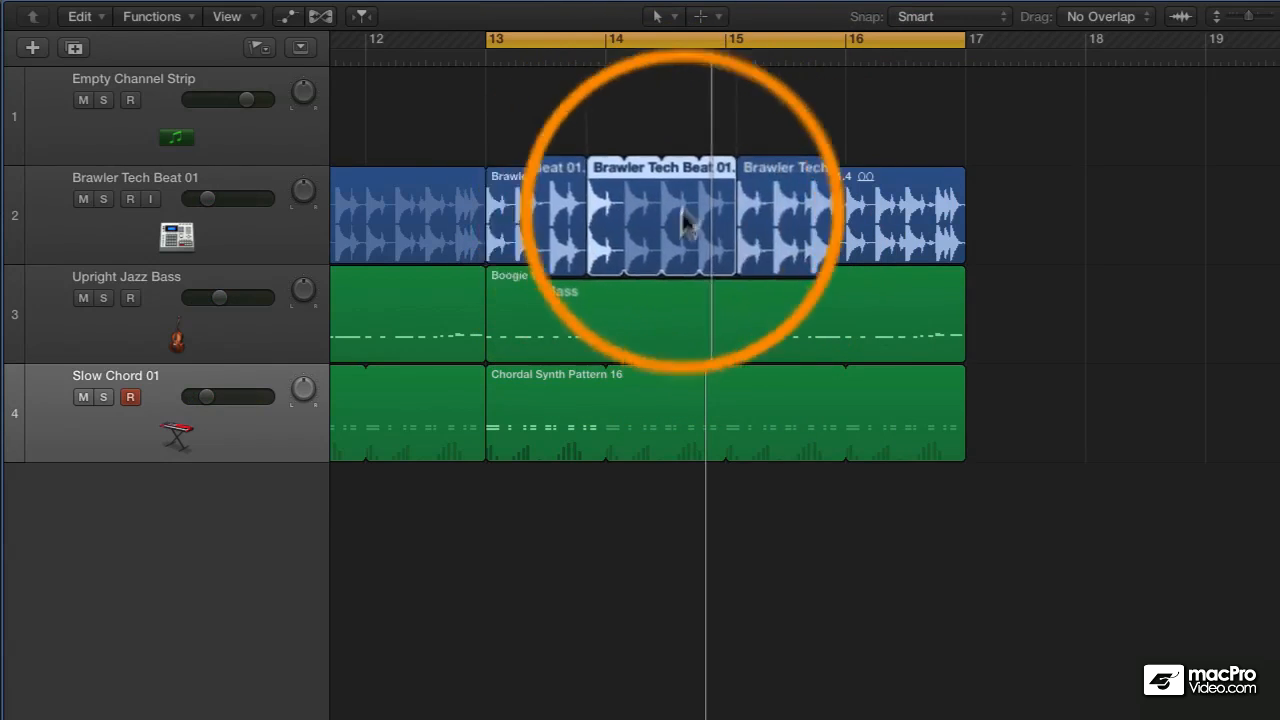
- Delete the remaining Brawler Tech Beat region from bar 15 to 17 and audition the cycled section
{"action": "left_click", "coordinate": [800, 215]}
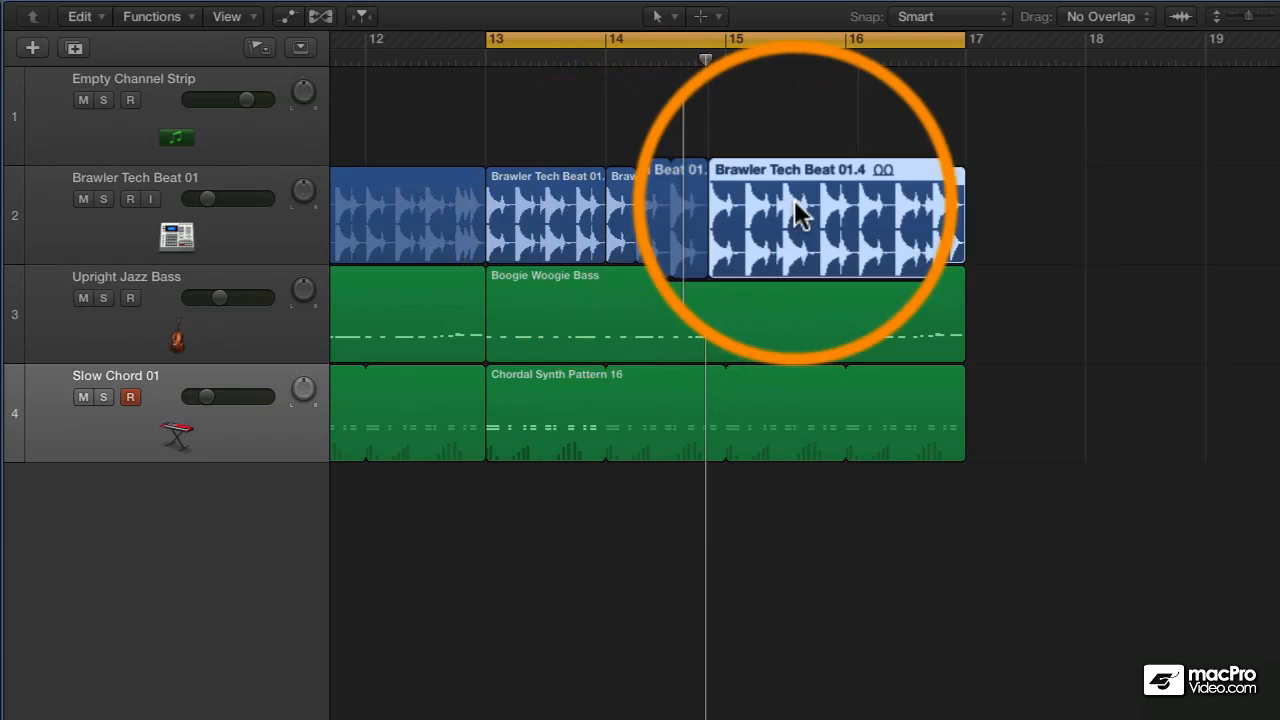
{"action": "key", "text": "Delete"}
{"action": "key", "text": "space"}
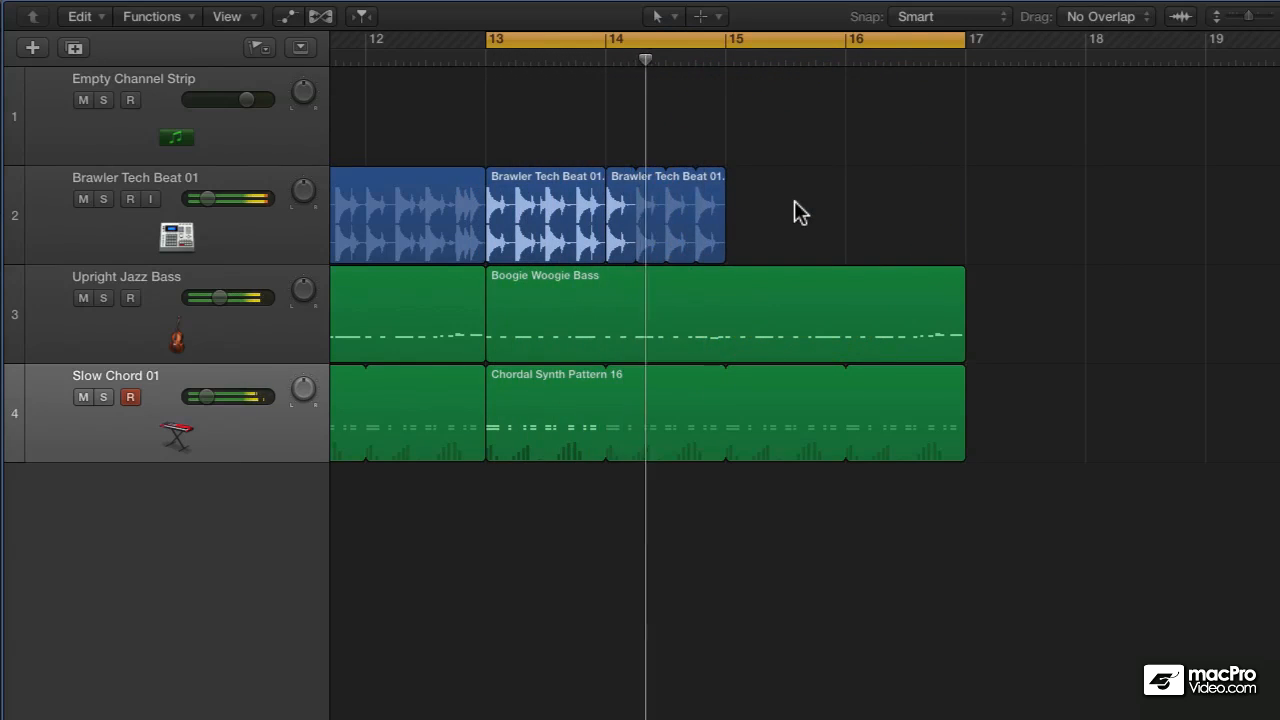
- Copy the looped one-beat slice from bar 14 to bar 15, shorten the copy's source to half a beat, and play it back
{"action": "left_click", "coordinate": [614, 198]}
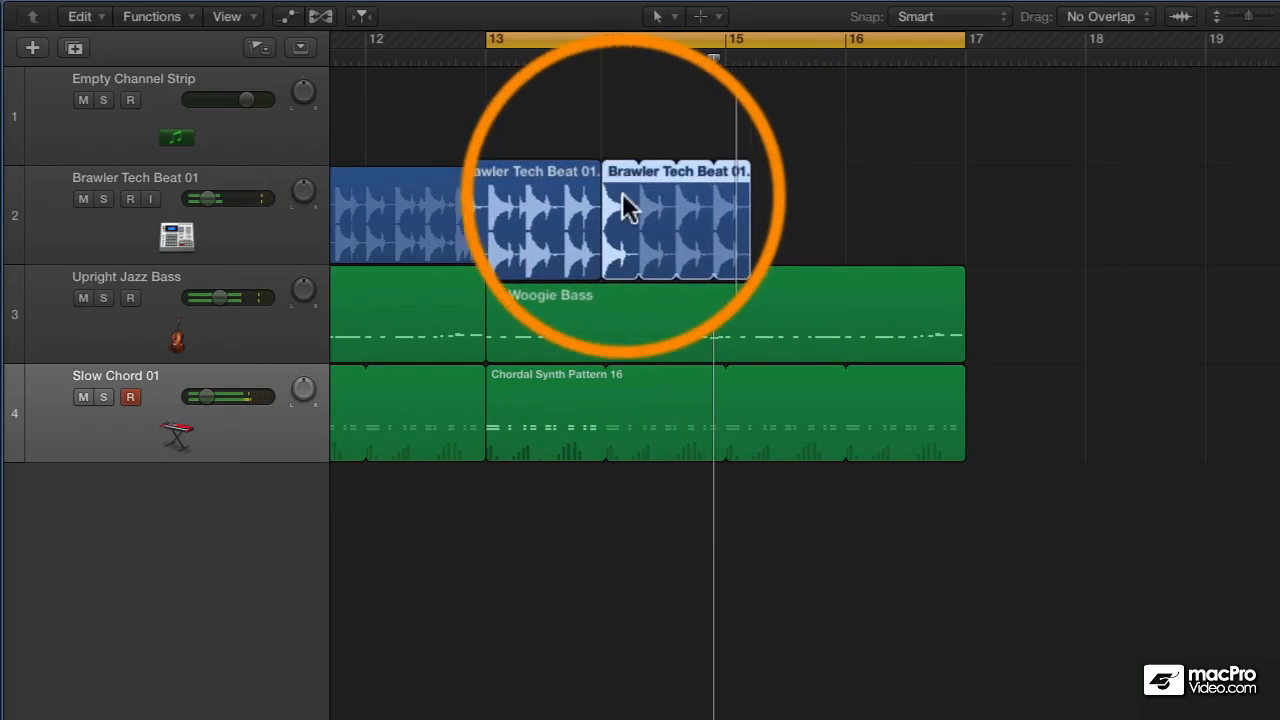
{"action": "left_click_drag", "start_coordinate": [619, 205], "coordinate": [760, 246]}
{"action": "left_click", "coordinate": [763, 244], "text": "ctrl+alt"}
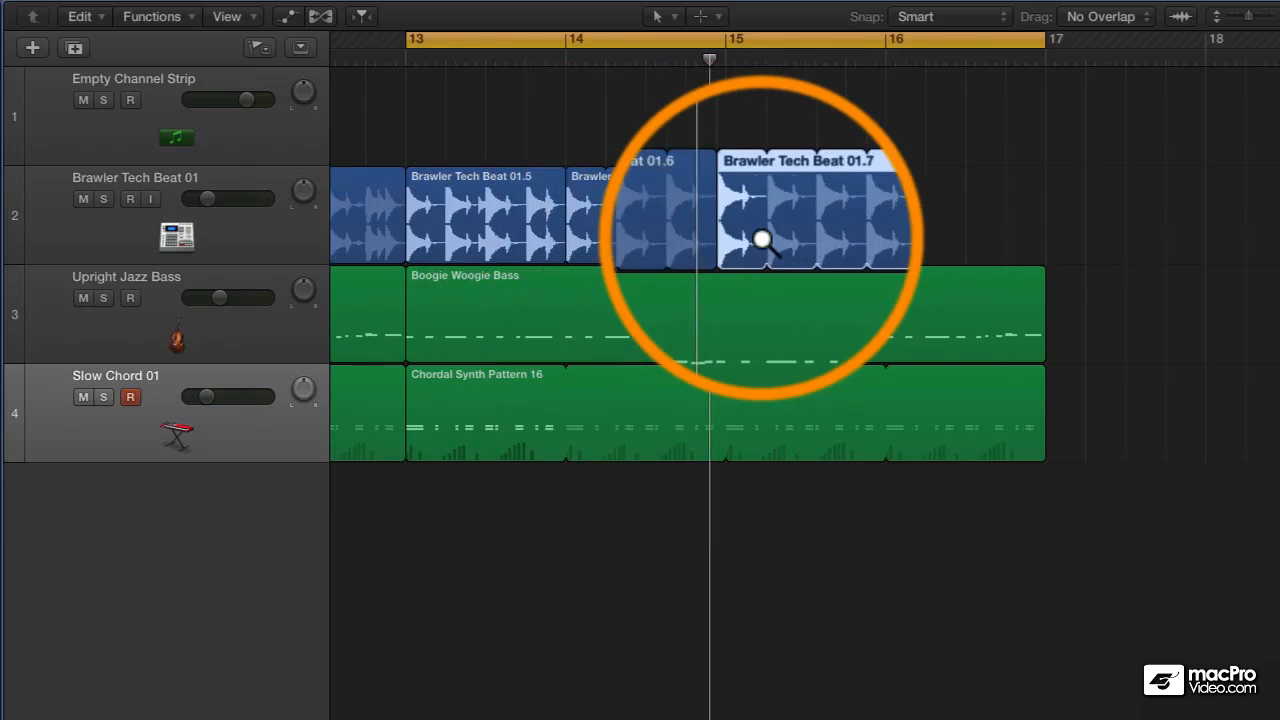
{"action": "left_click", "coordinate": [762, 240], "text": "ctrl+alt"}
{"action": "left_click", "coordinate": [762, 240], "text": "ctrl+alt"}
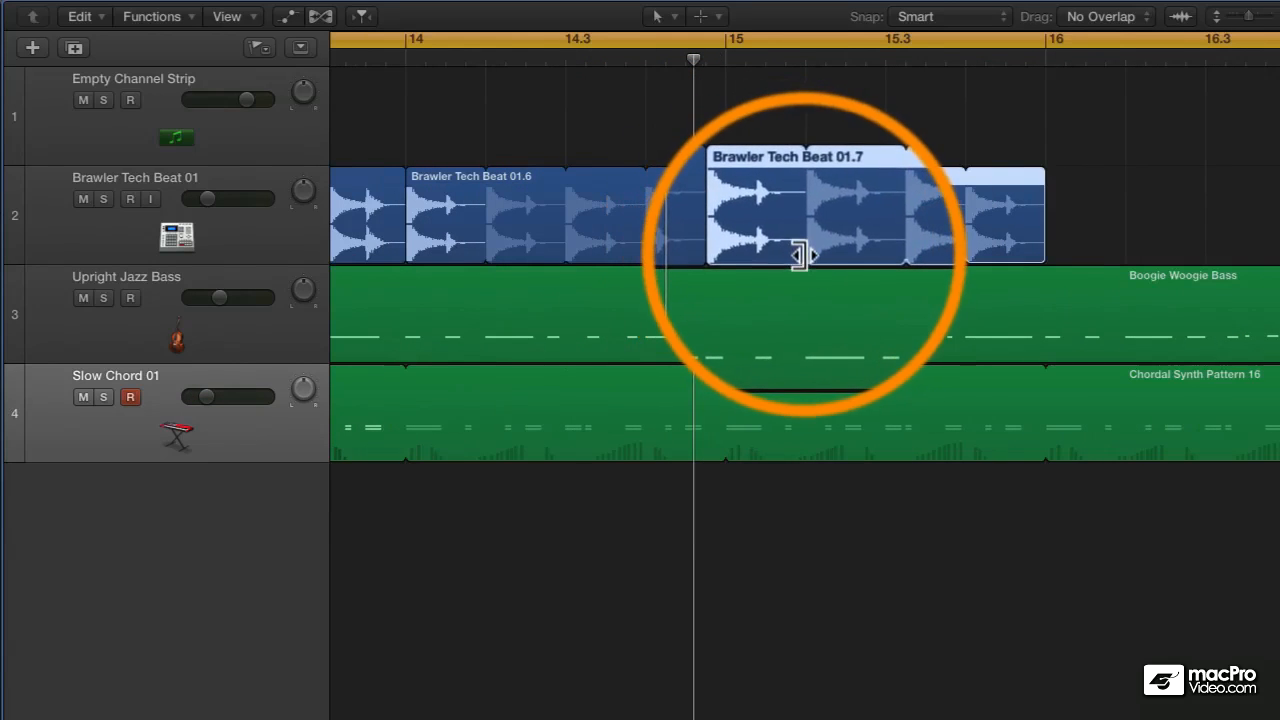
{"action": "left_click_drag", "start_coordinate": [797, 256], "coordinate": [763, 260]}
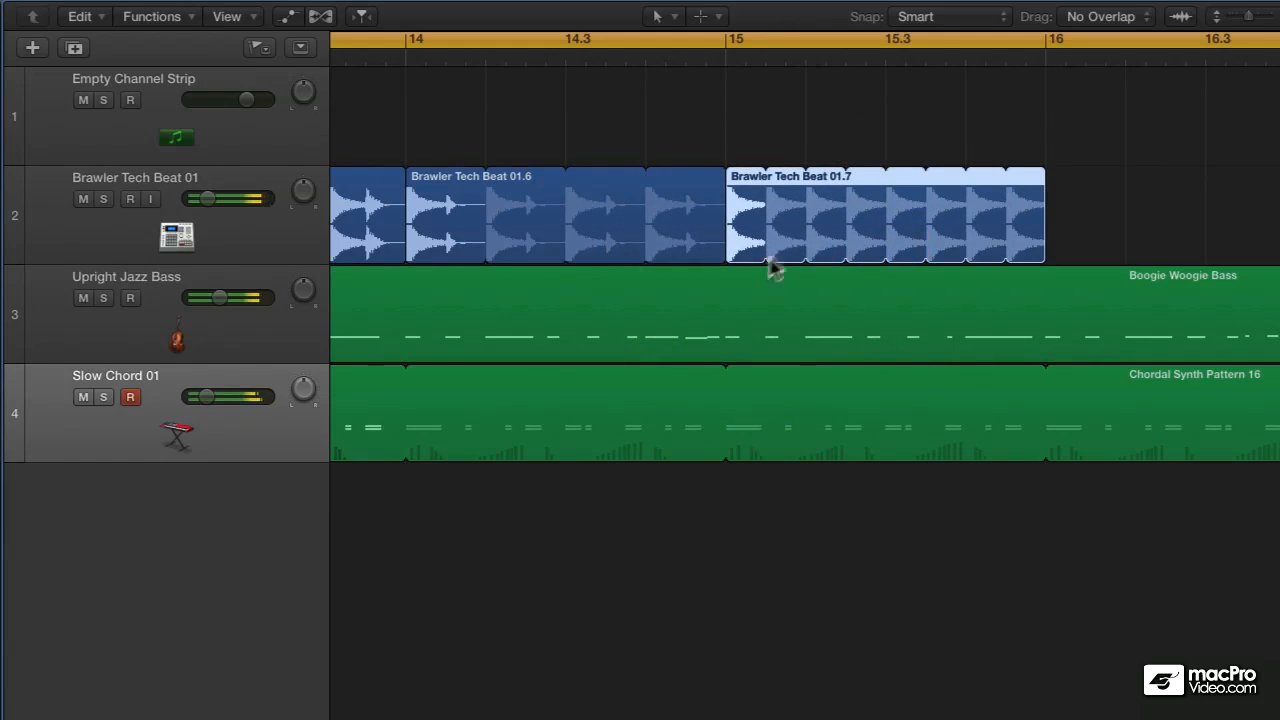
{"action": "key", "text": "space"}
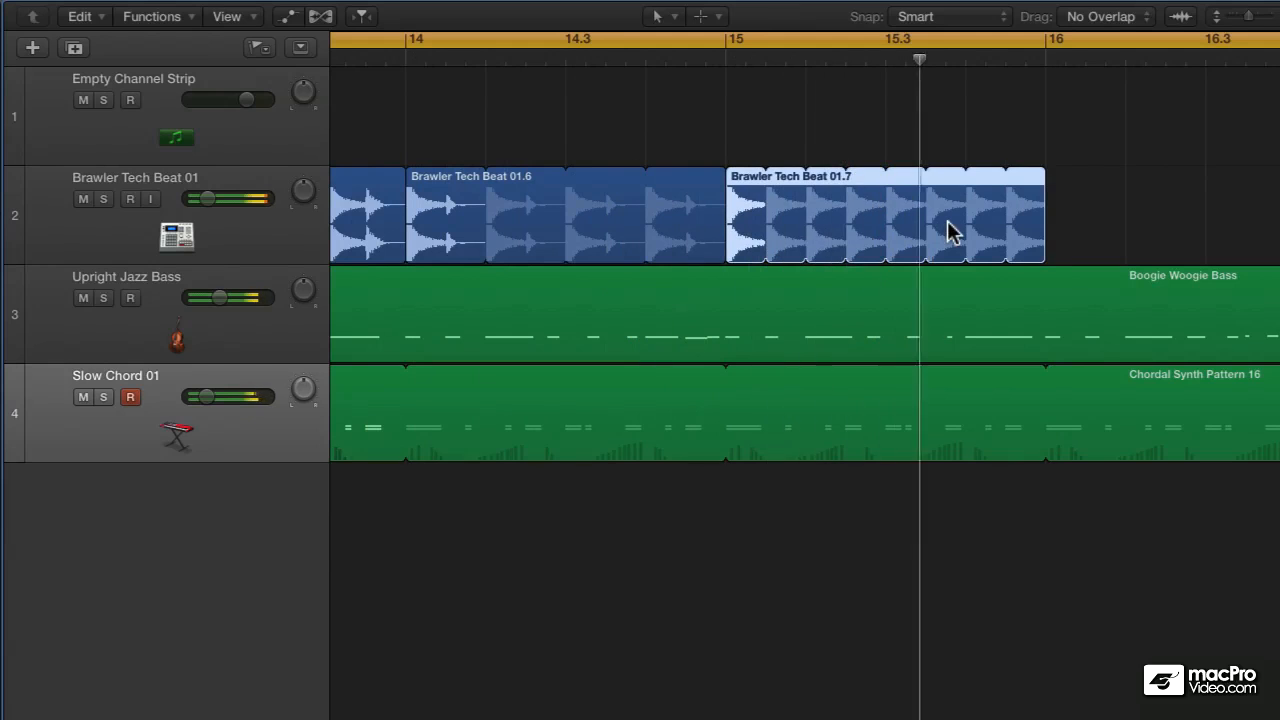
- Copy the bar 15 stutter region to bar 16, shorten the copy's source to a quarter beat, and play the fill
{"action": "left_click_drag", "start_coordinate": [752, 226], "coordinate": [1071, 214]}
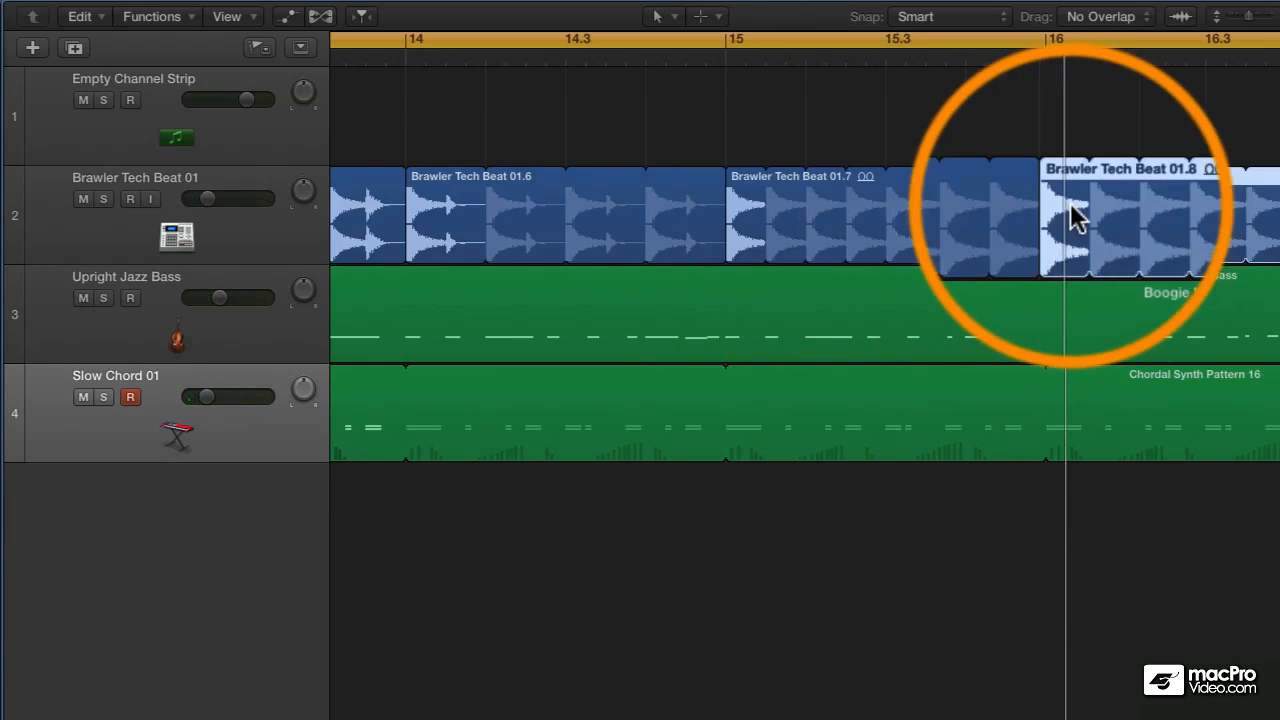
{"action": "left_click_drag", "start_coordinate": [1075, 260], "coordinate": [1066, 255]}
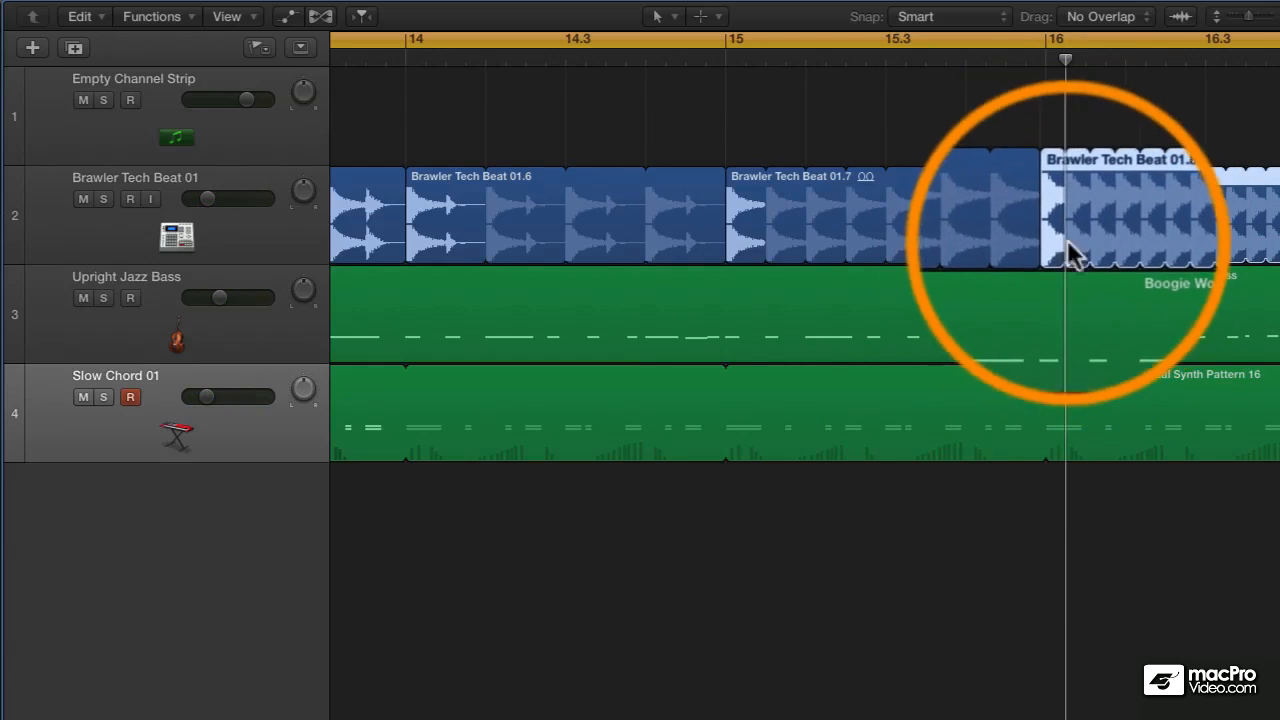
{"action": "key", "text": "space"}
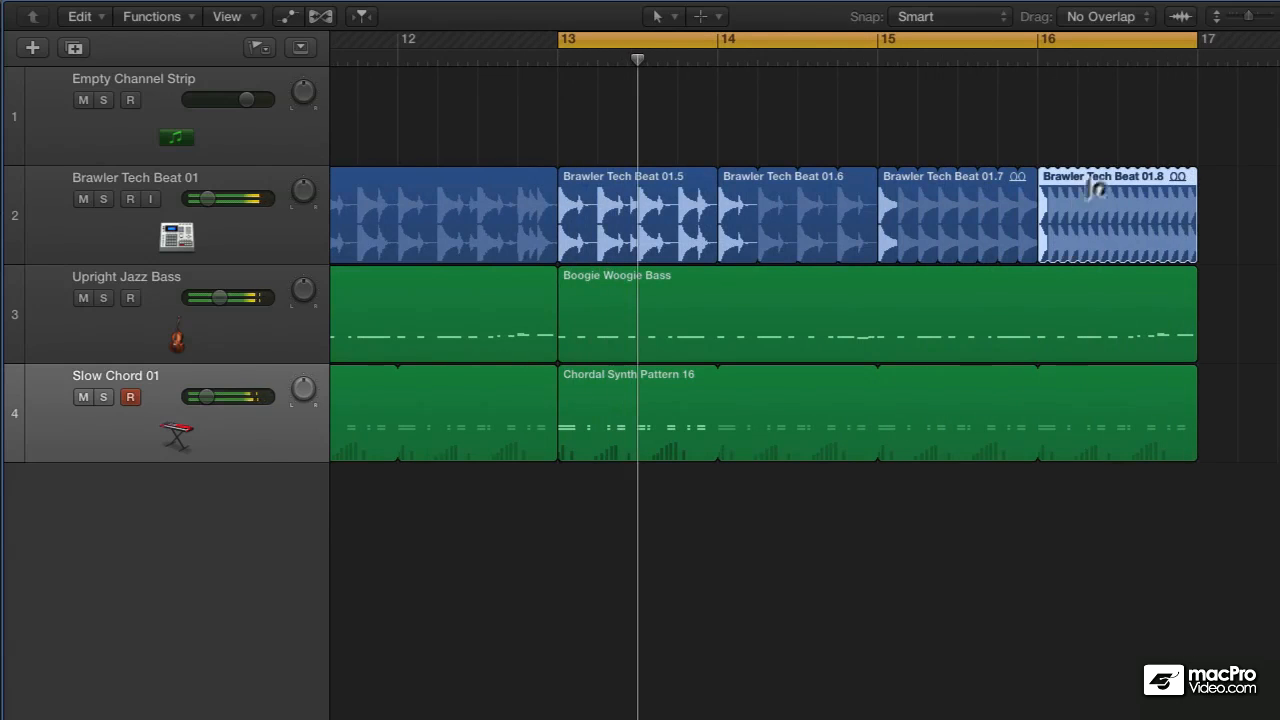
- Copy the bar 16 stutter region to 16.3 and trim the copy's loop so it ends at bar 17
{"action": "left_click", "coordinate": [1040, 204], "text": "ctrl+alt"}
{"action": "scroll", "coordinate": [1040, 204], "scroll_direction": "right", "scroll_amount": 5}
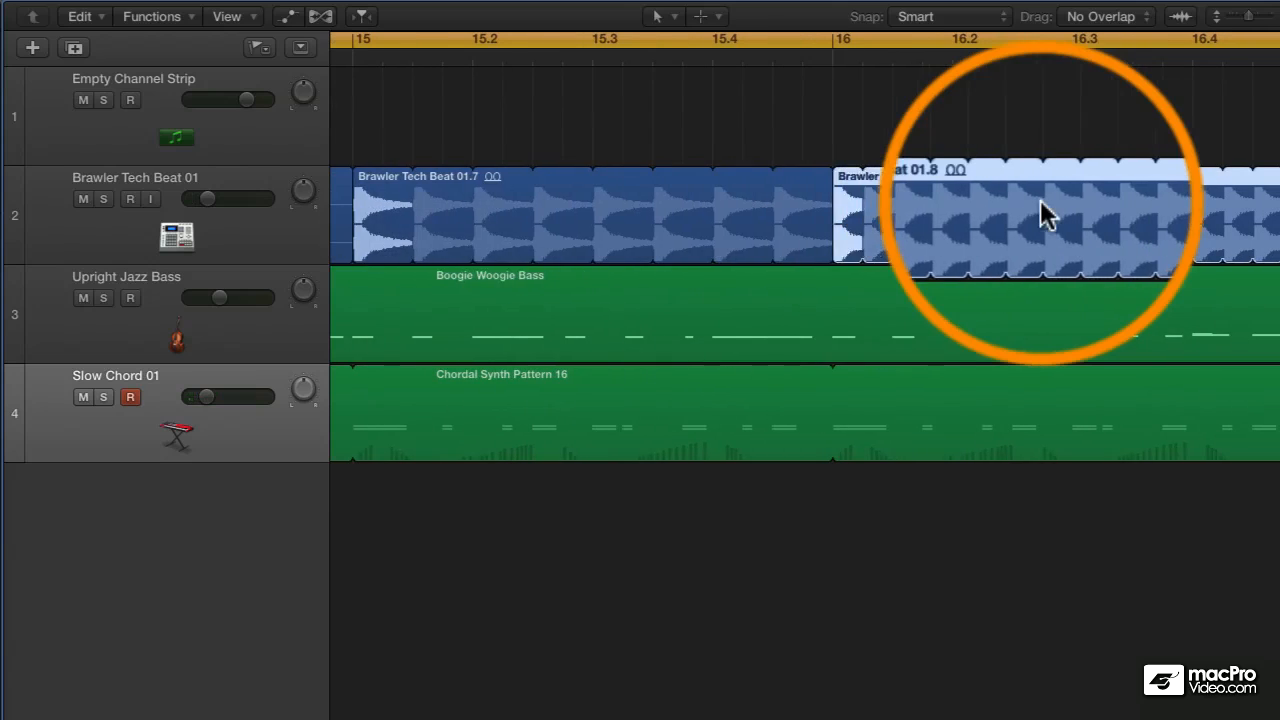
{"action": "left_click_drag", "start_coordinate": [847, 222], "coordinate": [1091, 214]}
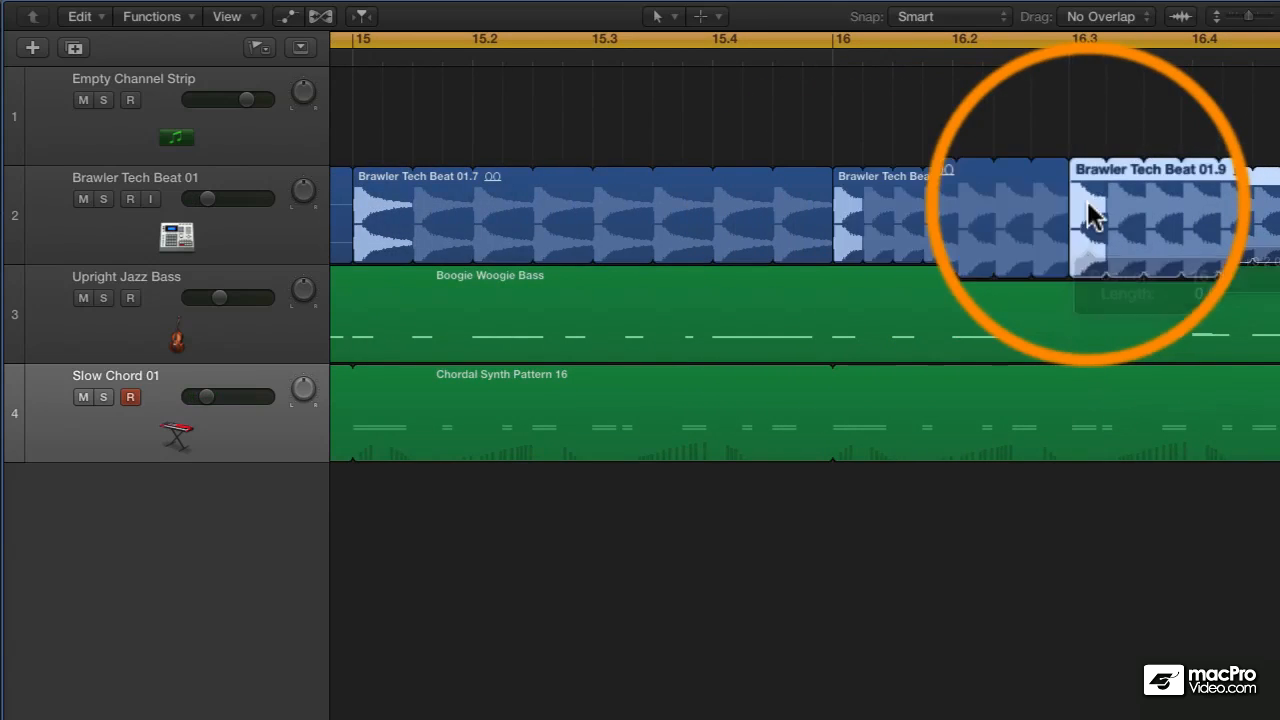
{"action": "scroll", "coordinate": [978, 233], "scroll_direction": "right", "scroll_amount": 6}
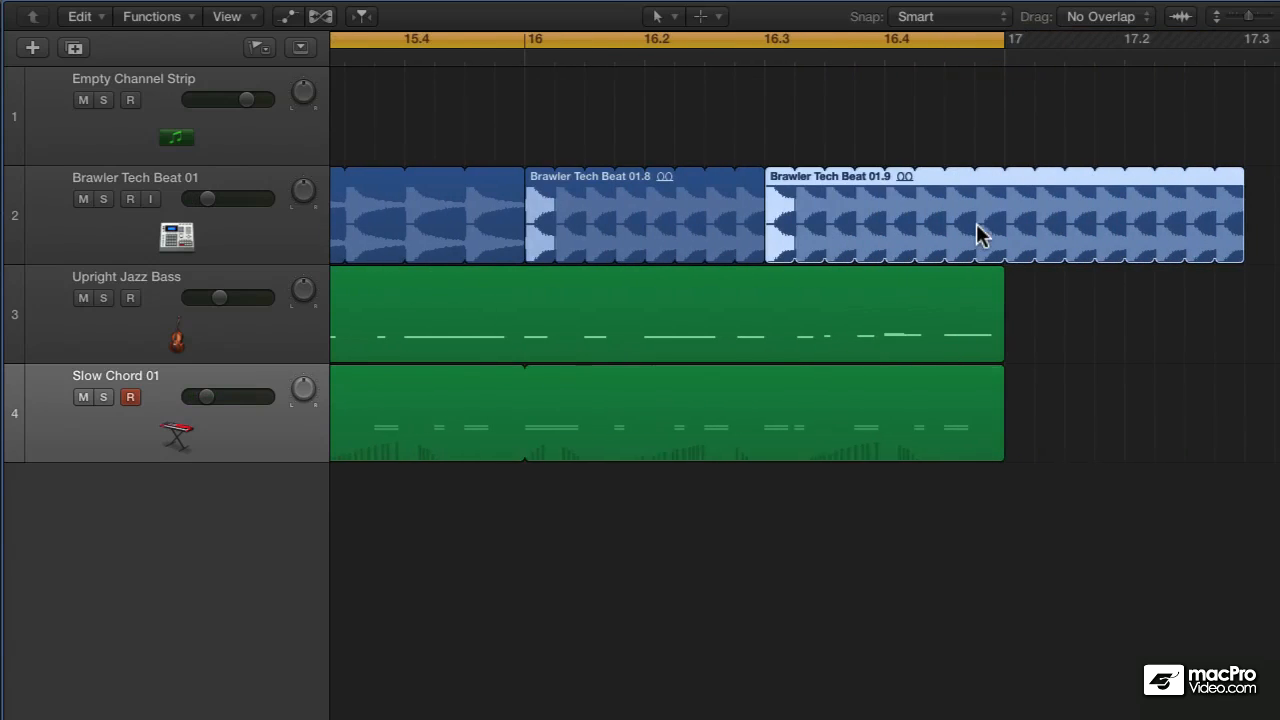
{"action": "left_click_drag", "start_coordinate": [1238, 175], "coordinate": [1006, 204]}
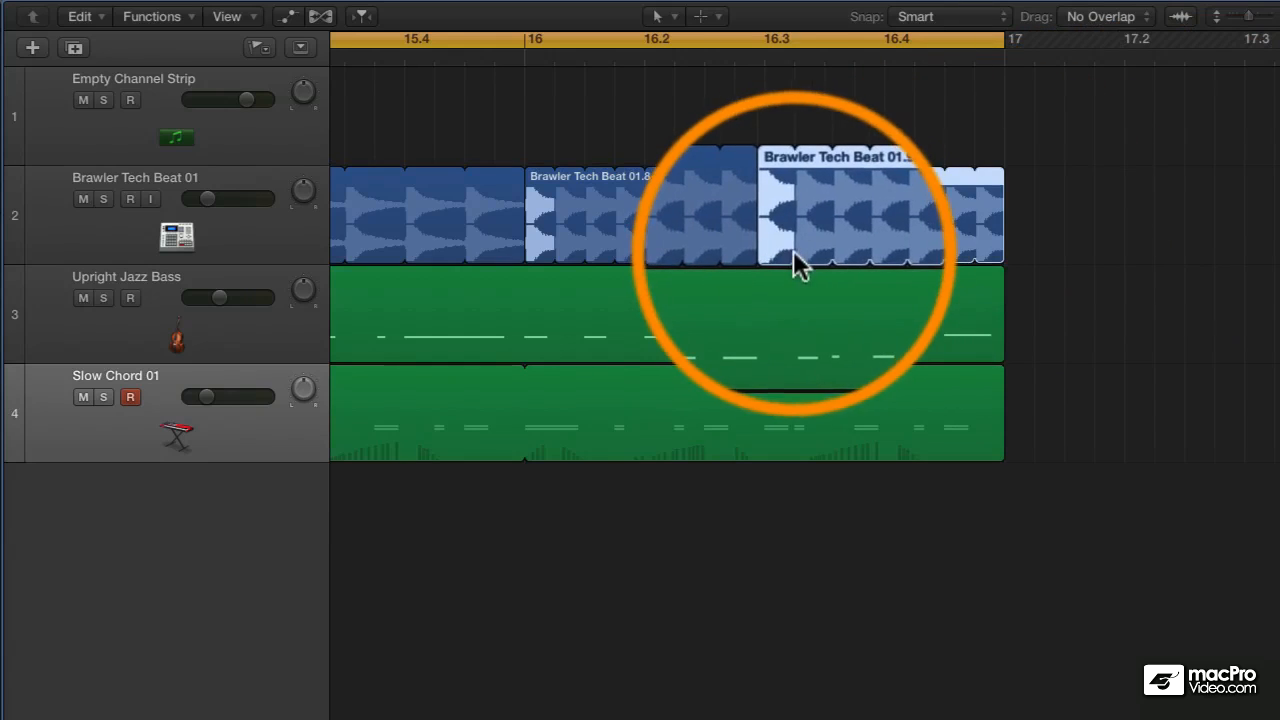
- Shorten the source slice of the stutter region at 16.3 to half its length for a faster repeat
{"action": "scroll", "coordinate": [792, 256], "scroll_direction": "up", "scroll_amount": 5}
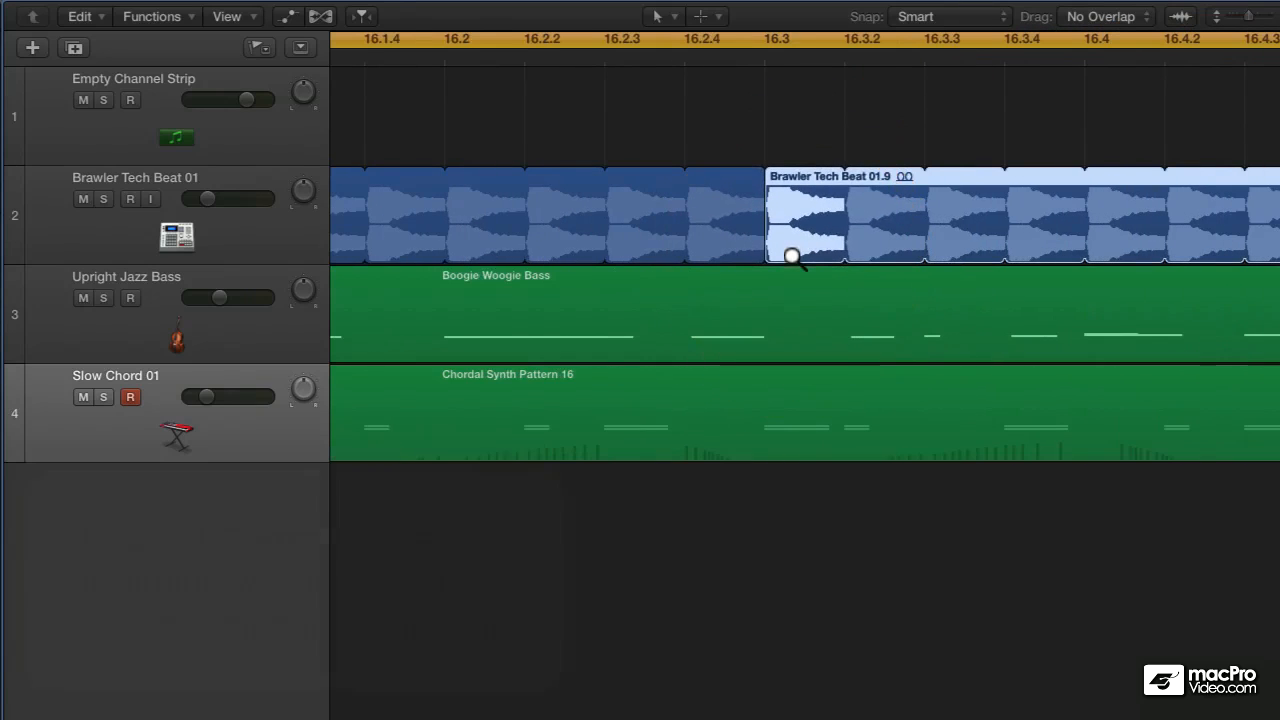
{"action": "left_click_drag", "start_coordinate": [840, 253], "coordinate": [795, 259]}
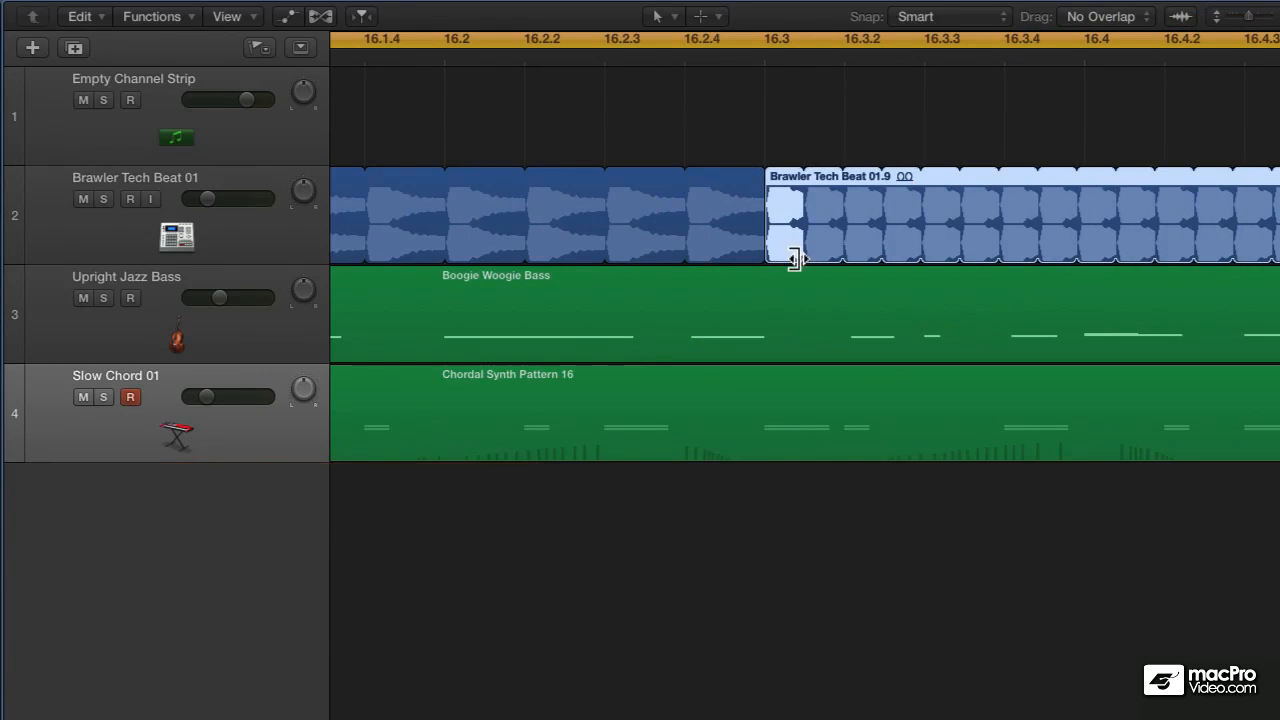
- Play back the finished stuttering drum fill across bars 13 to 16 and view the full arrangement
{"action": "scroll", "coordinate": [798, 259], "scroll_direction": "down", "scroll_amount": 5}
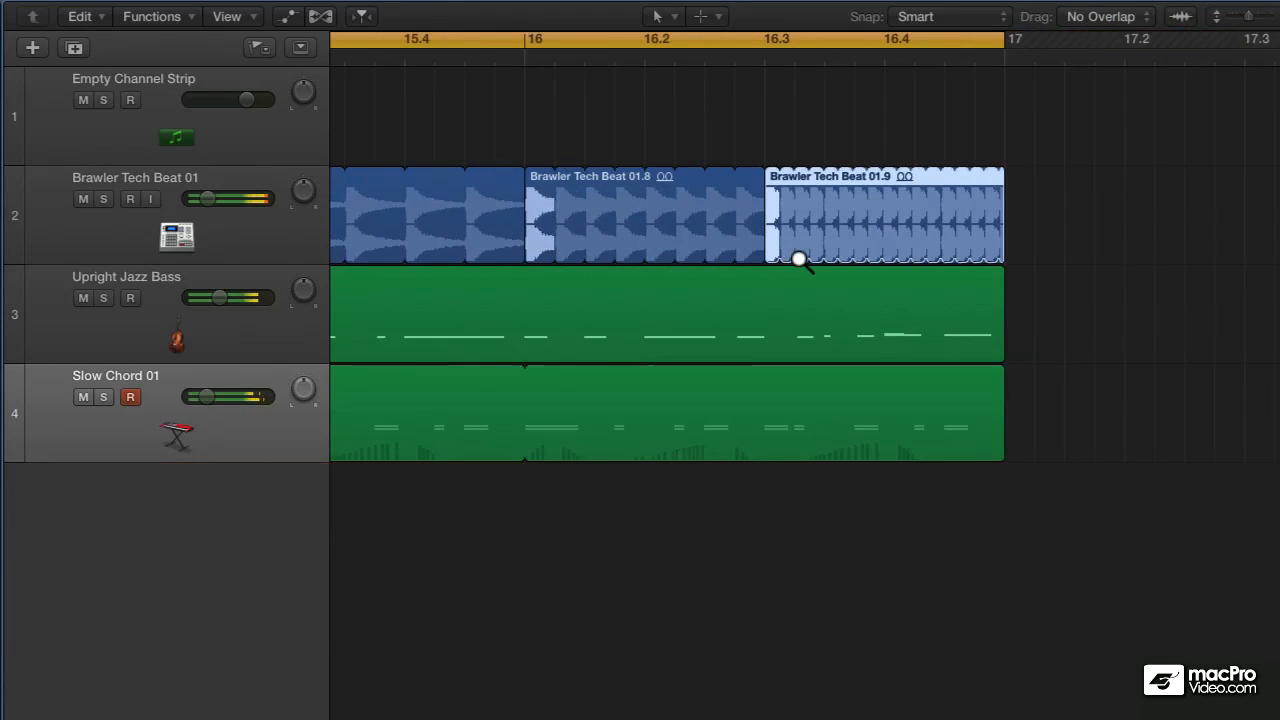
{"action": "scroll", "coordinate": [798, 259], "scroll_direction": "down", "scroll_amount": 5}
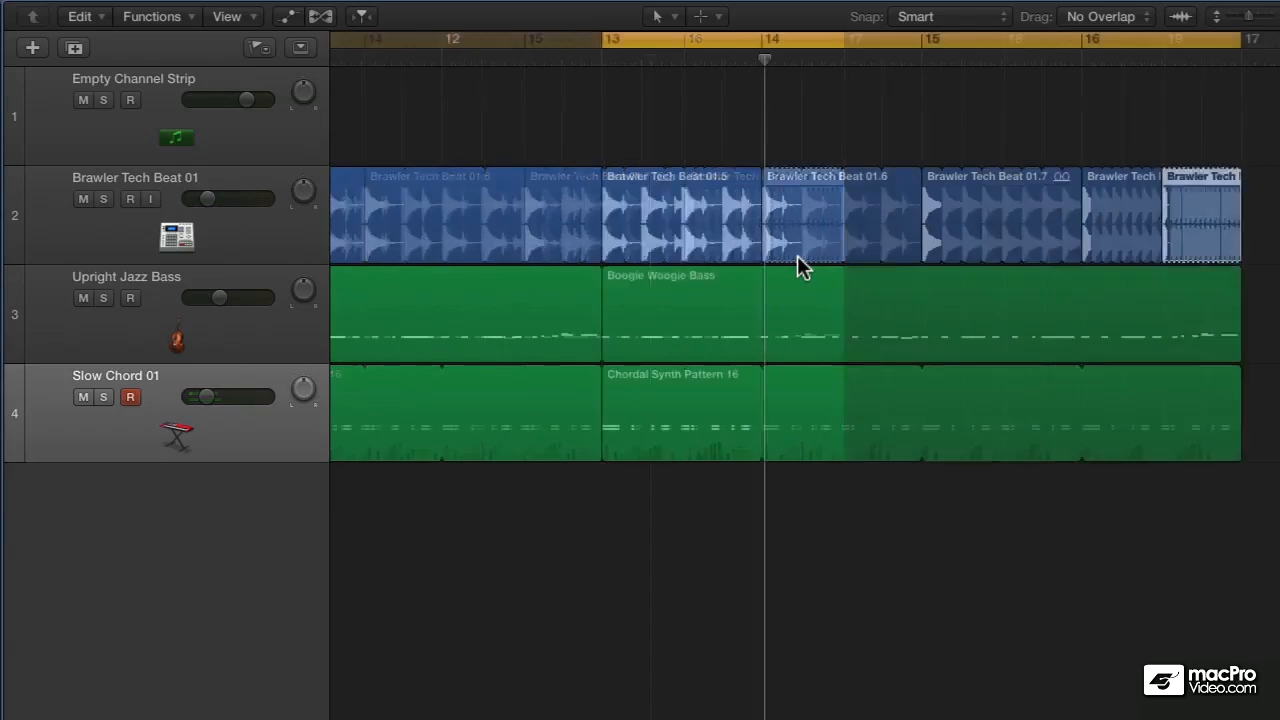
{"action": "scroll", "coordinate": [797, 255], "scroll_direction": "left", "scroll_amount": 3}
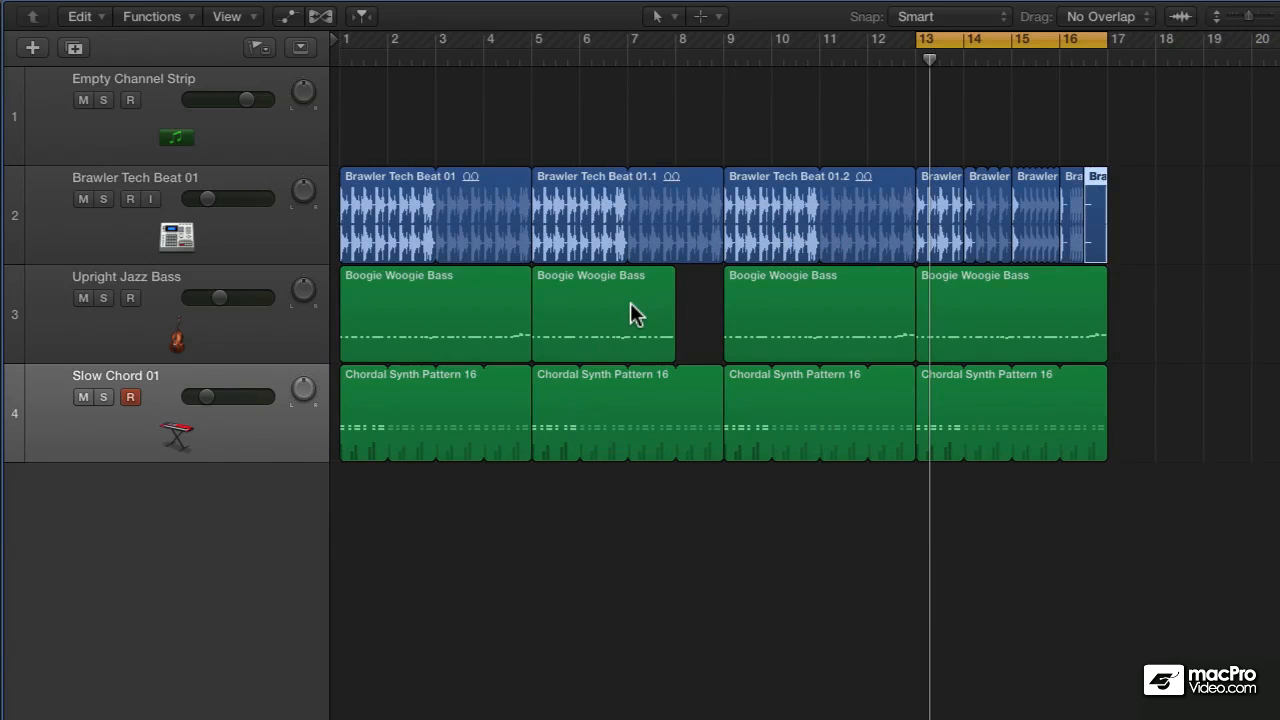
- Inspect the region parameters of the bass and chord regions from bar 9 onward, and of the individual bass regions at bars 9, 13 and 5
{"action": "left_click_drag", "start_coordinate": [1215, 312], "coordinate": [767, 413]}
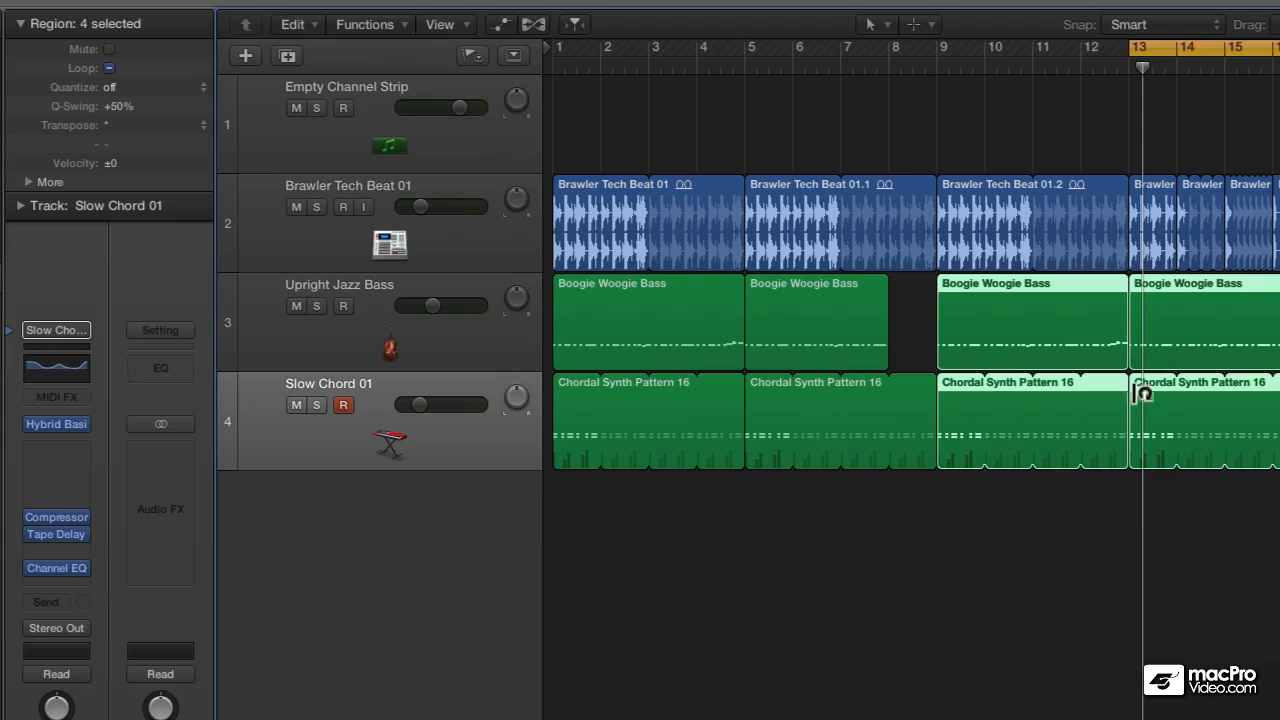
{"action": "left_click", "coordinate": [880, 512]}
{"action": "left_click", "coordinate": [1044, 335]}
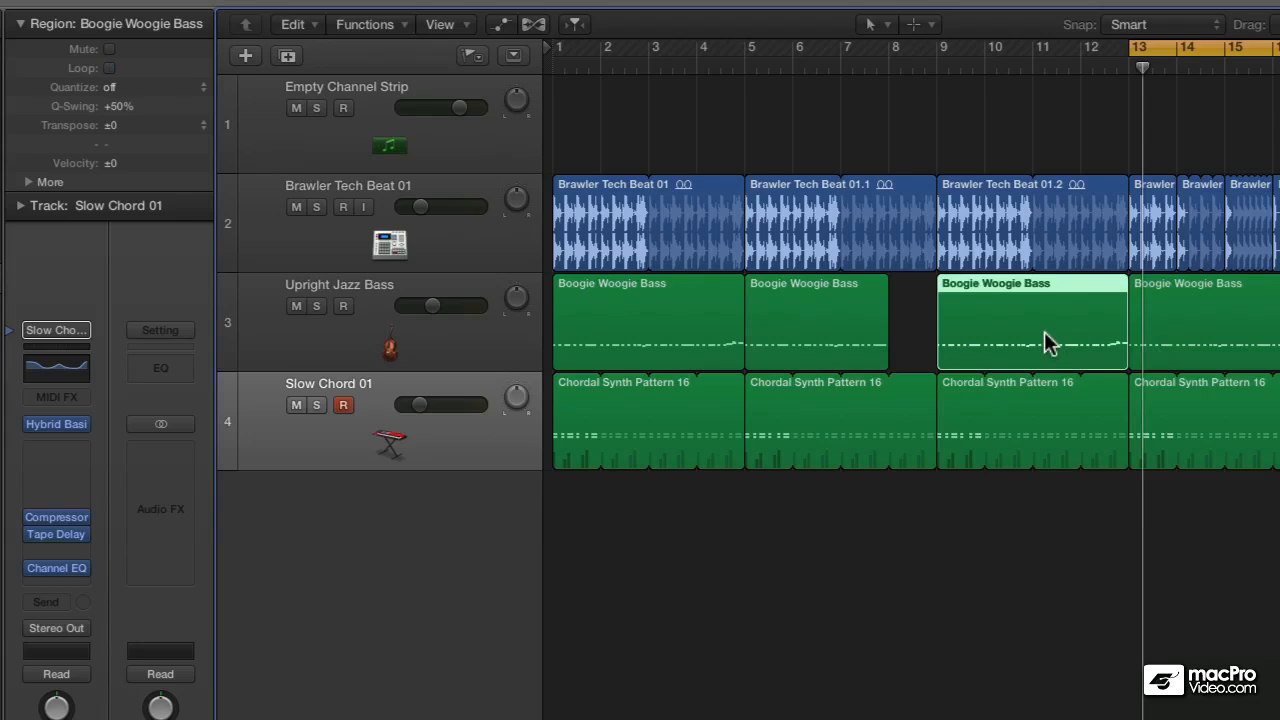
{"action": "left_click", "coordinate": [1223, 333]}
{"action": "left_click", "coordinate": [855, 310]}
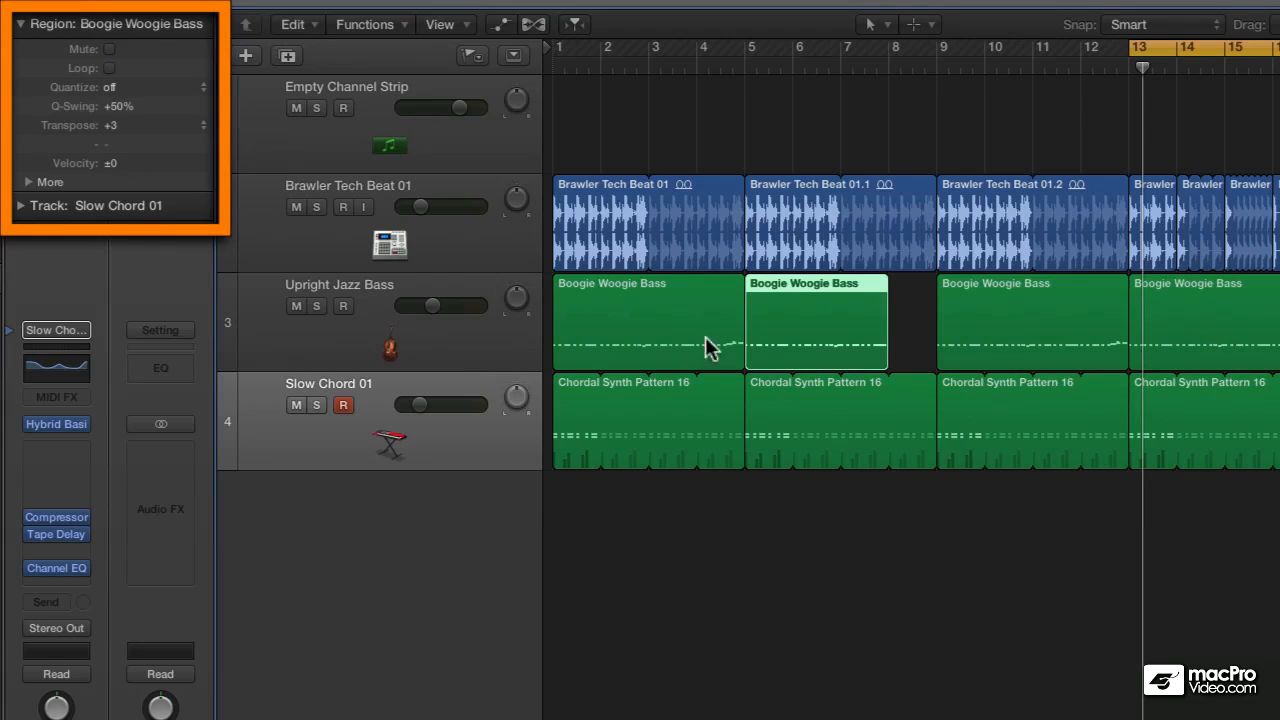
- Rename all four regions on the Upright Jazz Bass track together, using the name Bass
{"action": "left_click_drag", "start_coordinate": [1279, 321], "coordinate": [637, 339]}
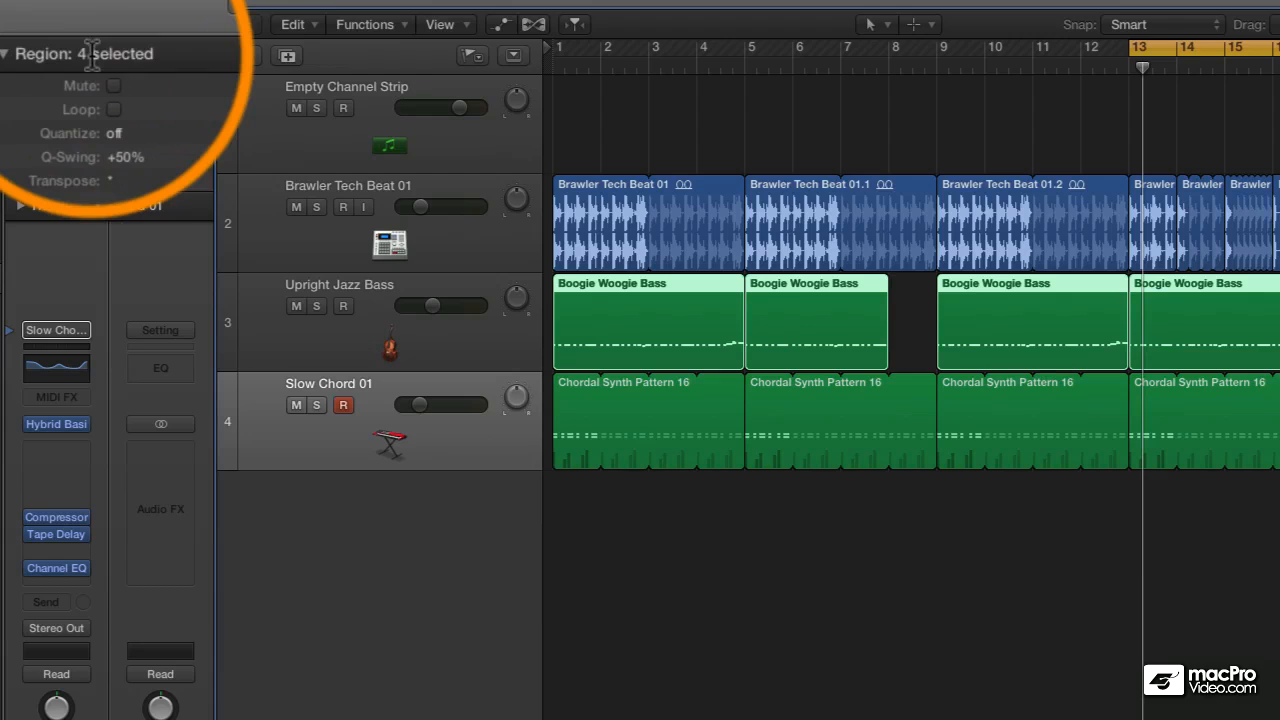
{"action": "double_click", "coordinate": [90, 54]}
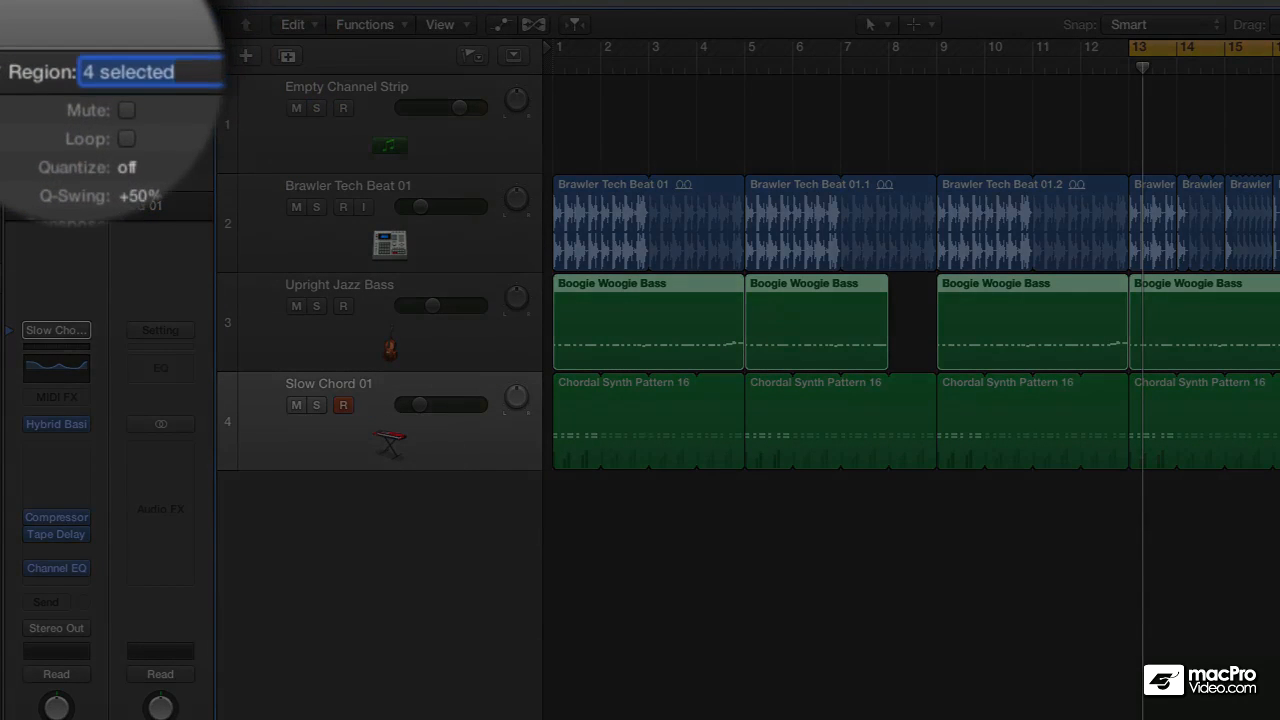
{"action": "type", "text": "Bass 1"}
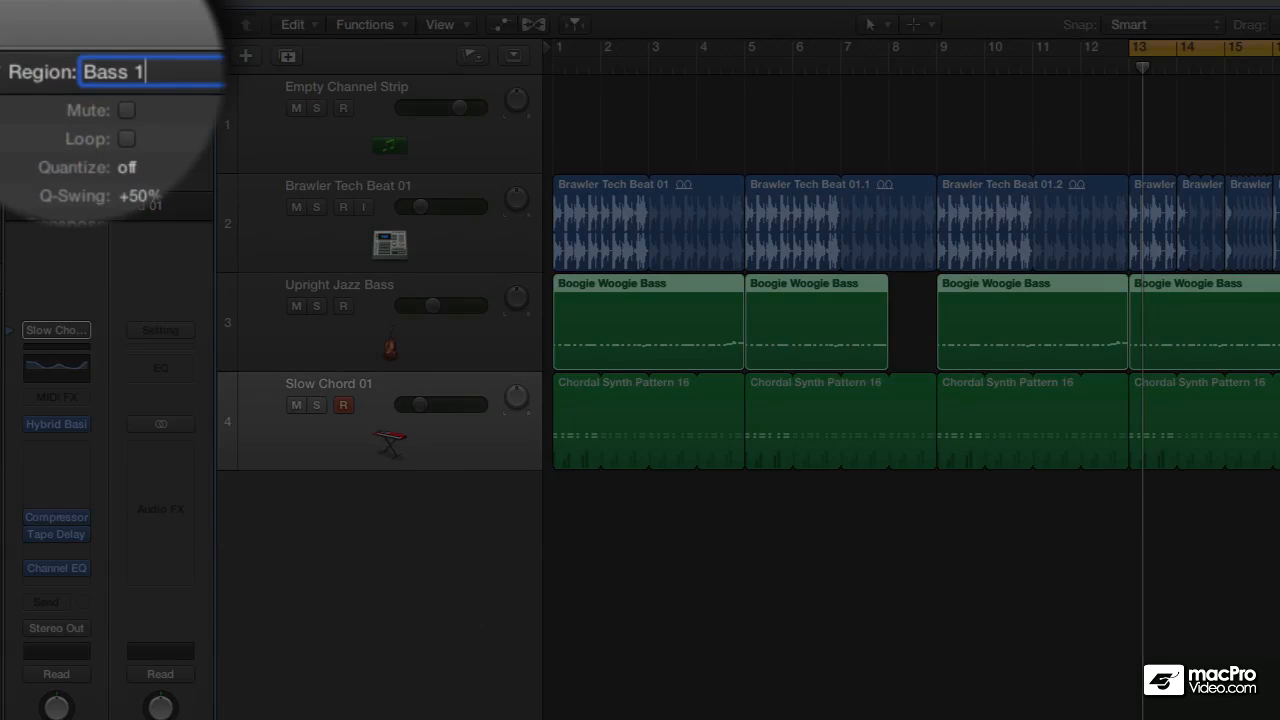
{"action": "key", "text": "Return"}
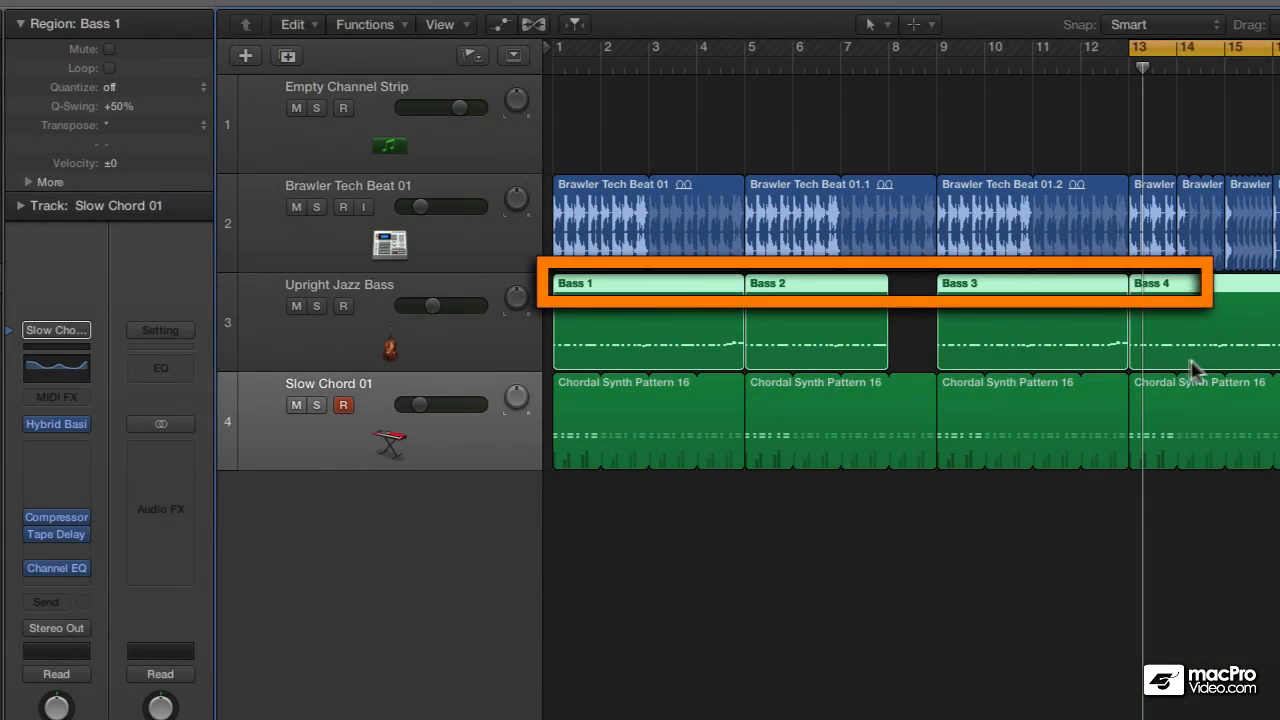